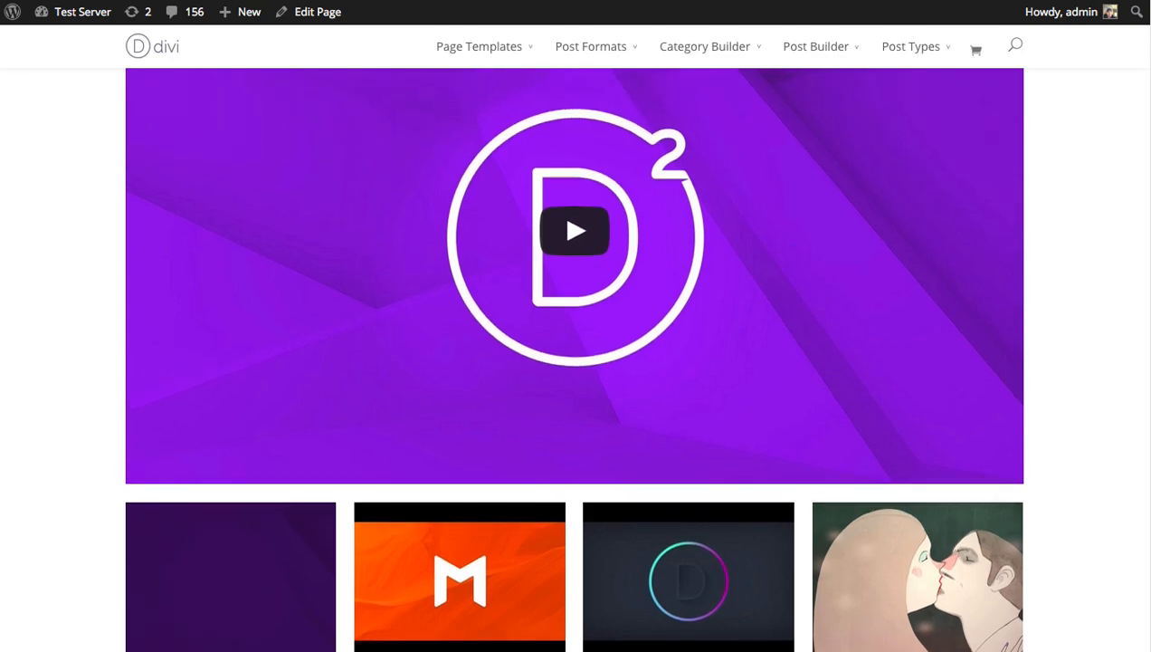
Preview the finished video slider on the live page, browsing its slides and playing the Monarch video
scroll(575, 344, "up", 1)
scroll(575, 344, "down", 1)
scroll(575, 344, "up", 1)
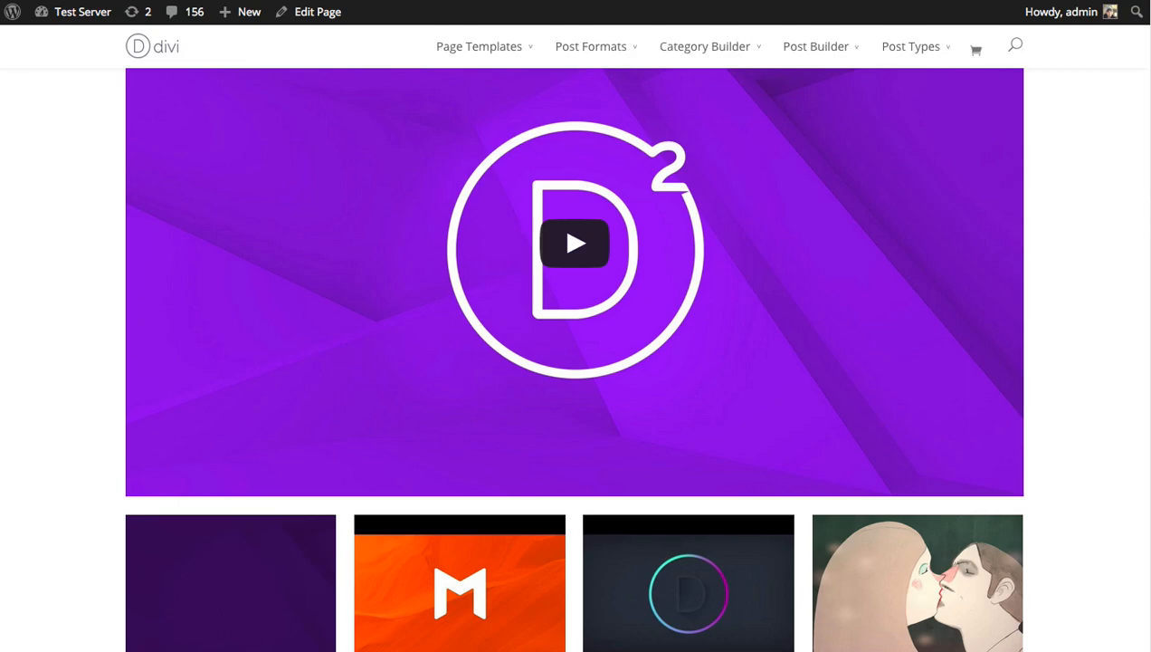
scroll(575, 344, "down", 3)
scroll(575, 344, "up", 2)
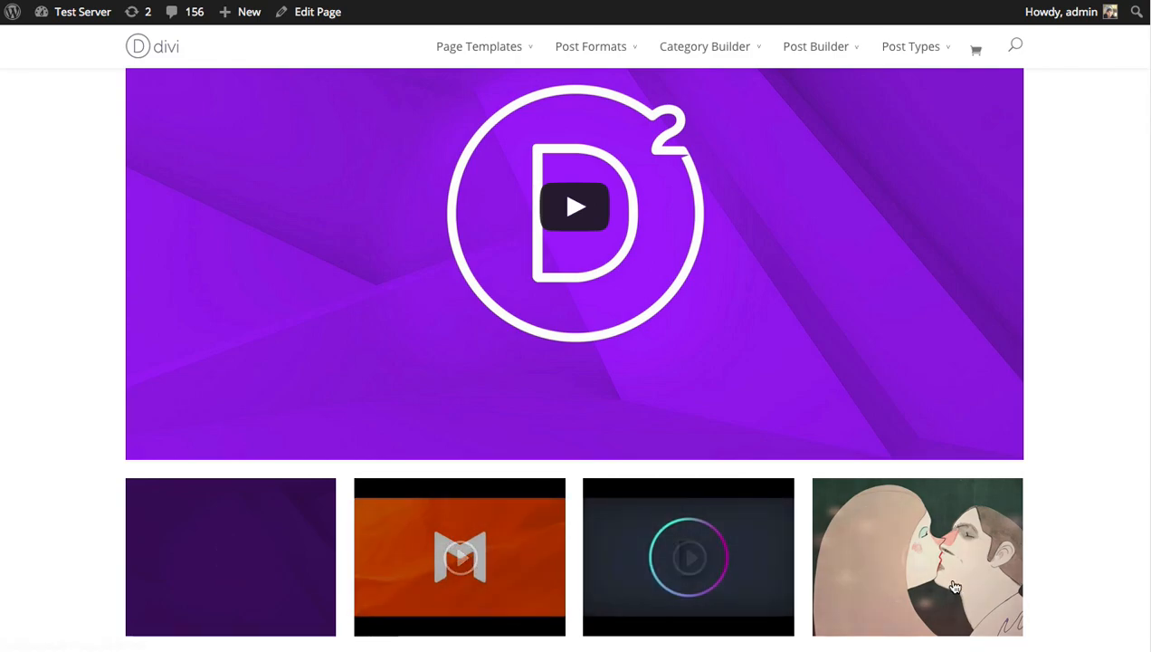
left_click(988, 210)
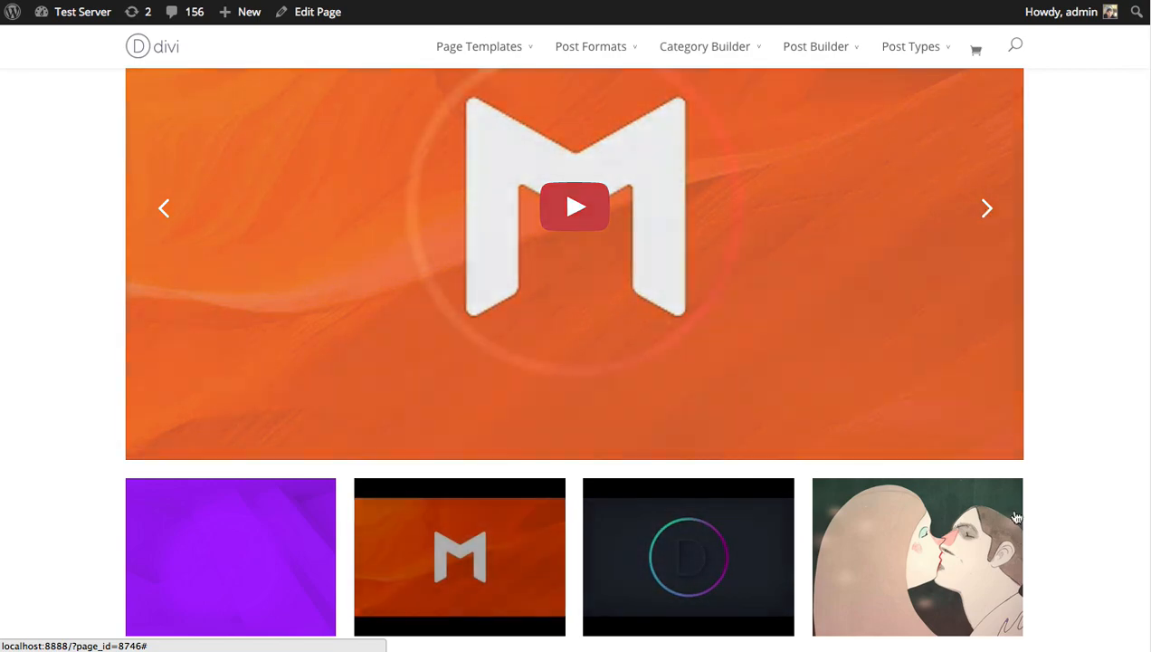
left_click(987, 210)
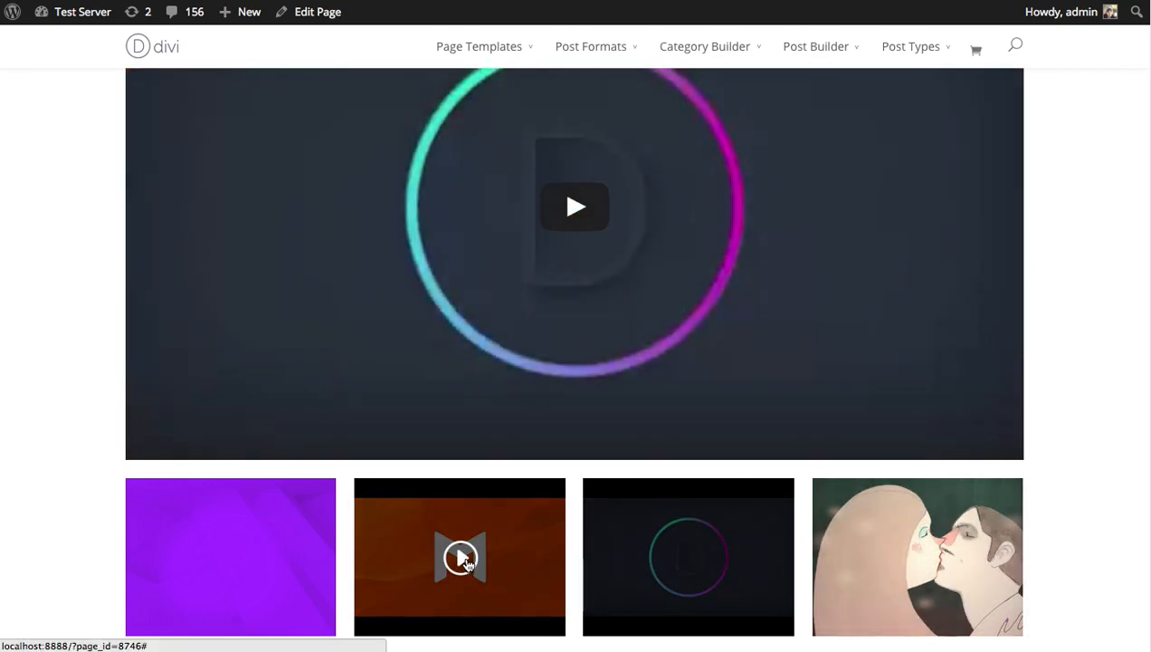
left_click(461, 559)
left_click(575, 206)
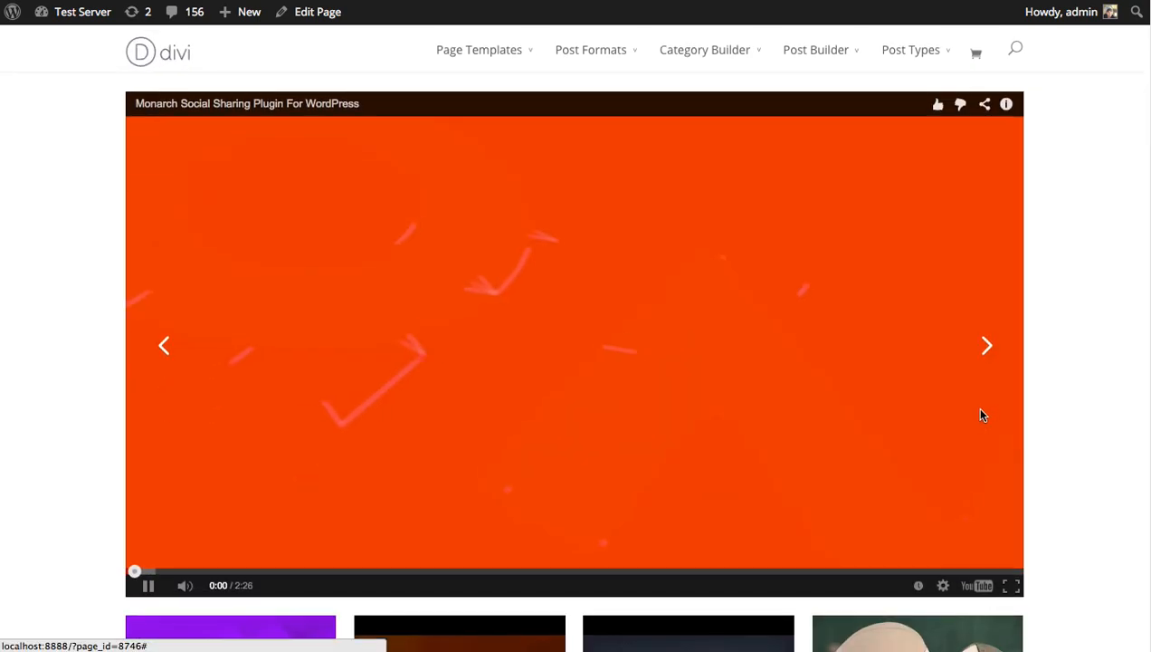
scroll(159, 488, "down", 1)
left_click(148, 517)
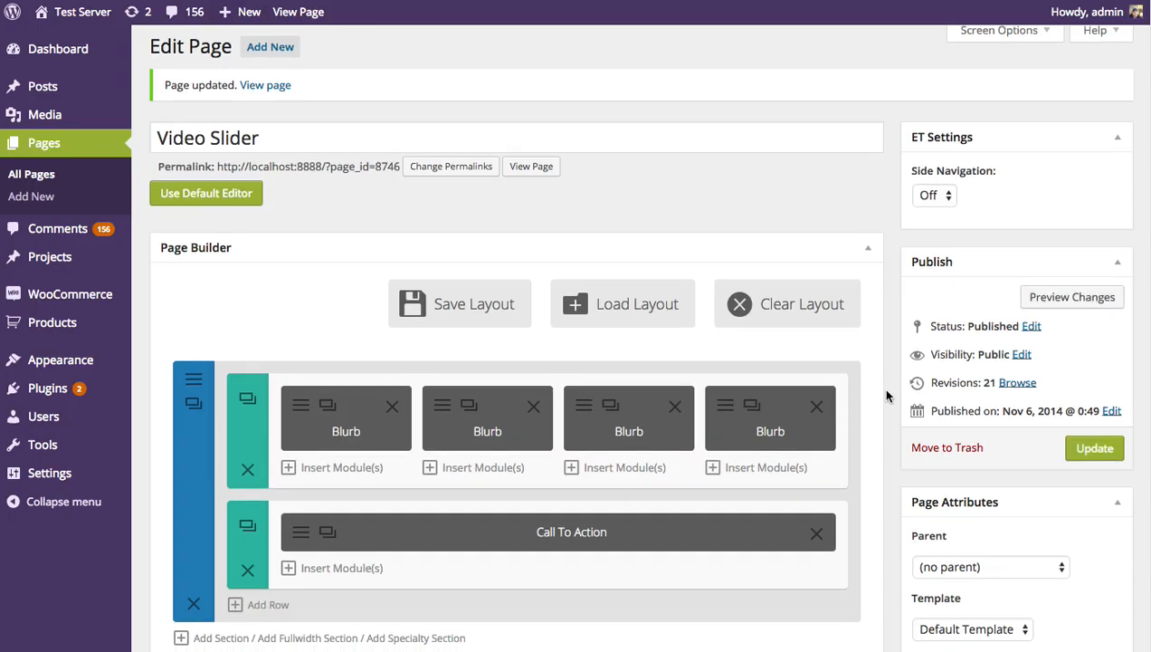
In the page builder, move the empty section above the section that holds the Blurb and Call To Action modules
scroll(689, 471, "down", 1)
scroll(286, 532, "down", 1)
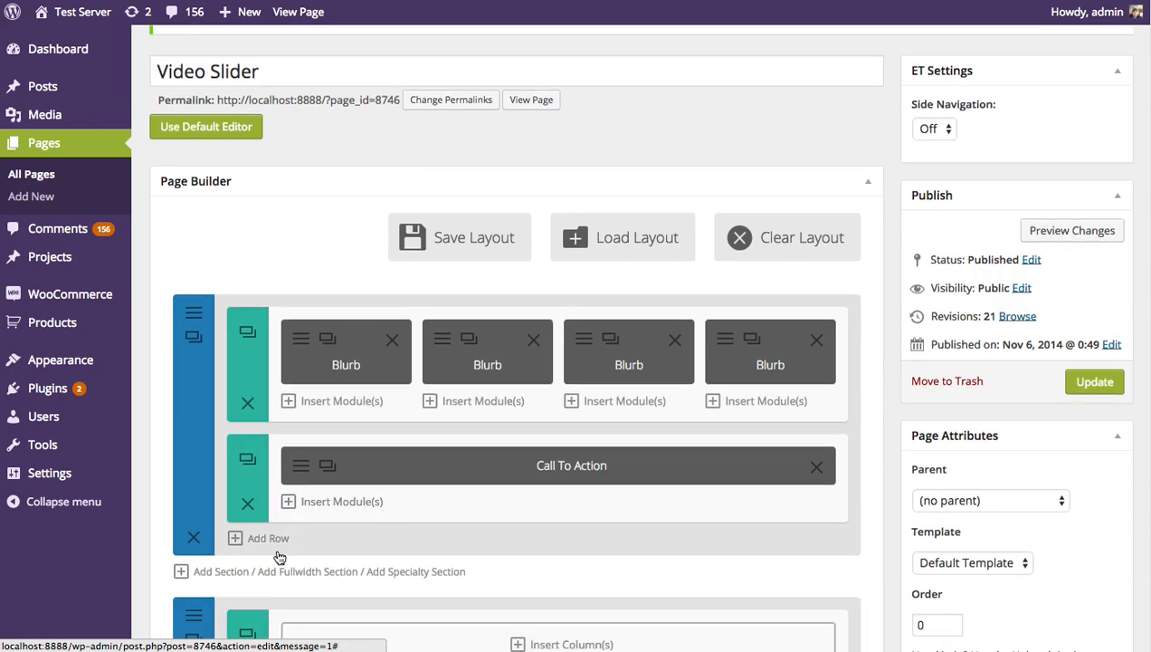
left_click_drag(270, 598, 263, 323)
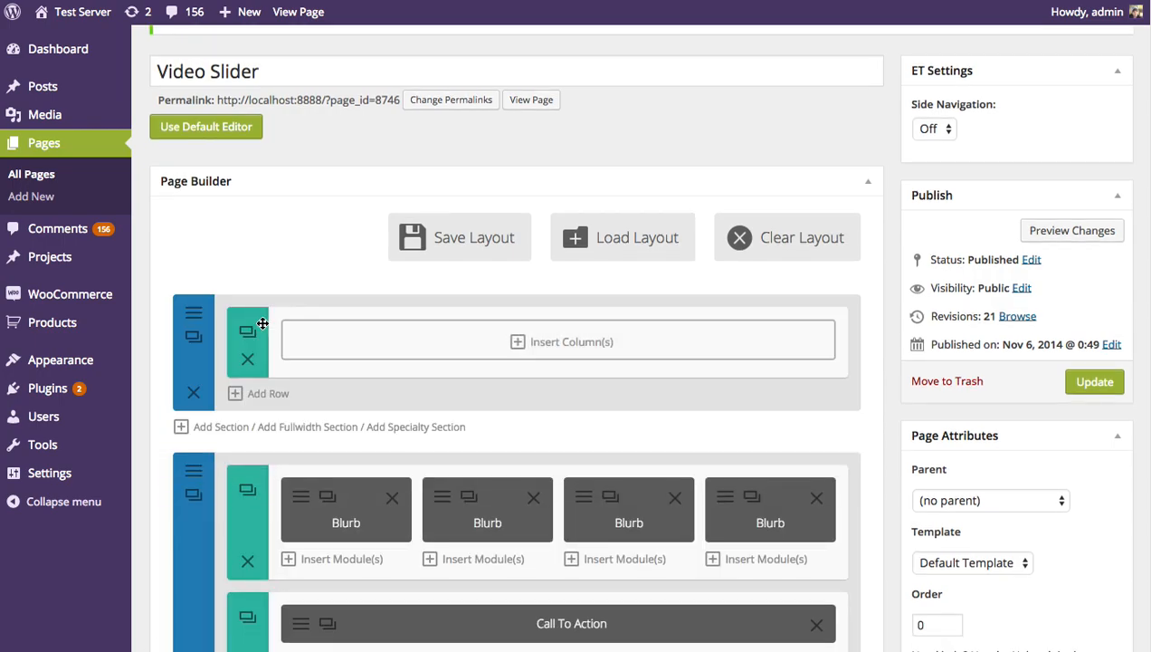
Give the empty section's row a single full-width column and insert a Video Slider module in it
left_click(411, 343)
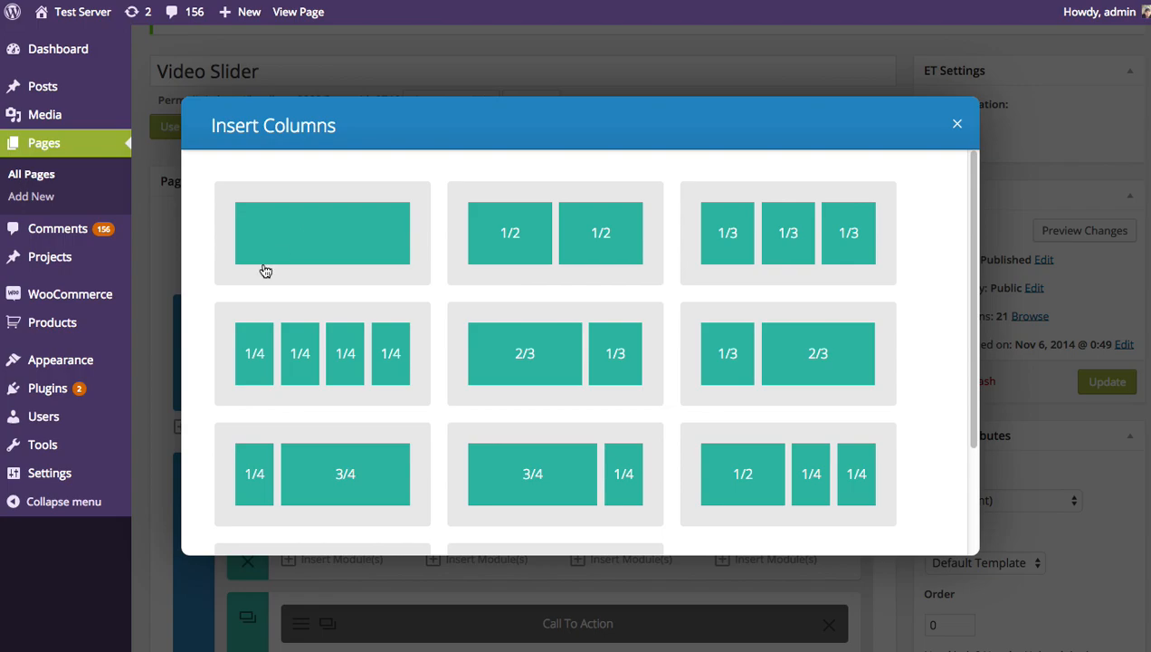
left_click(326, 221)
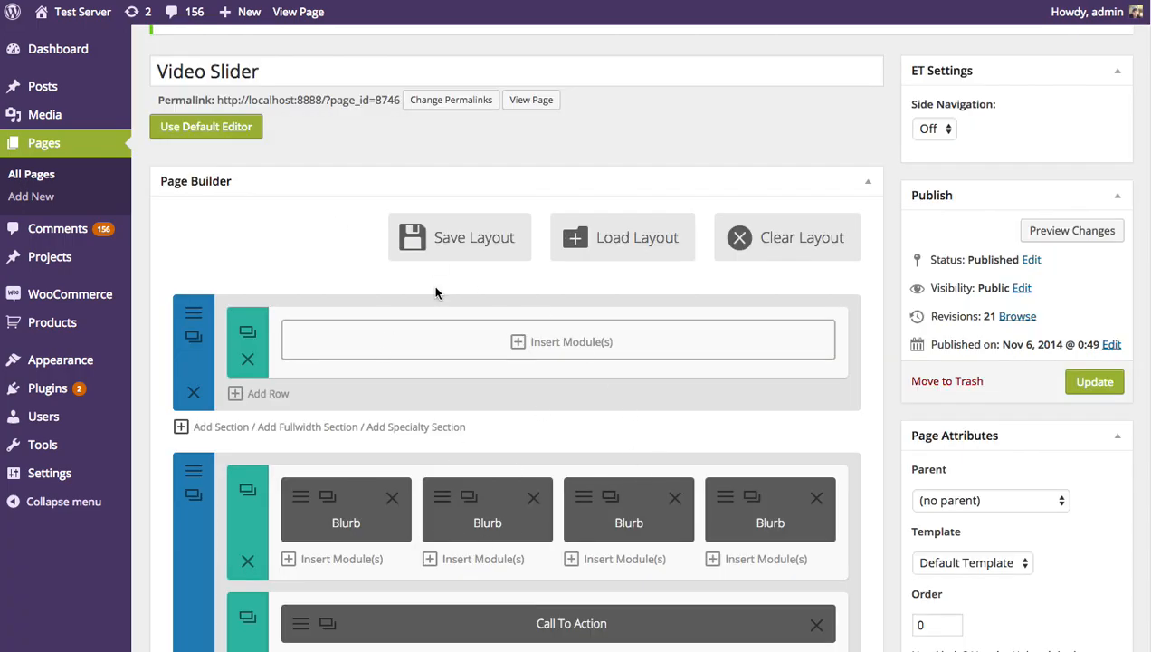
left_click(540, 357)
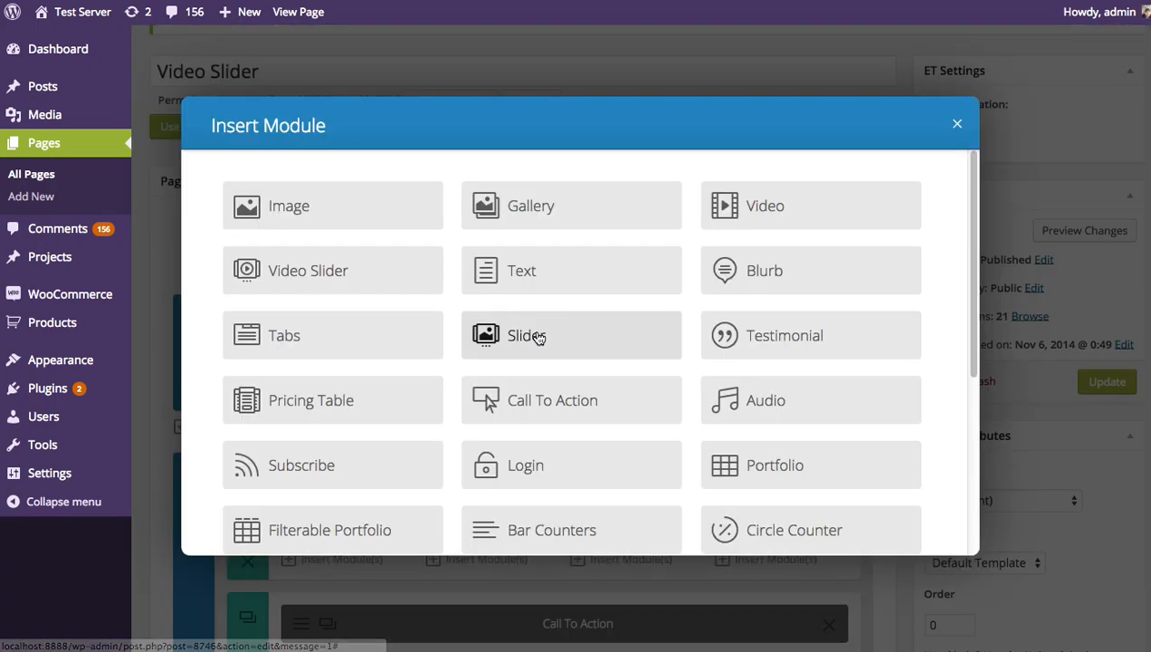
left_click(347, 274)
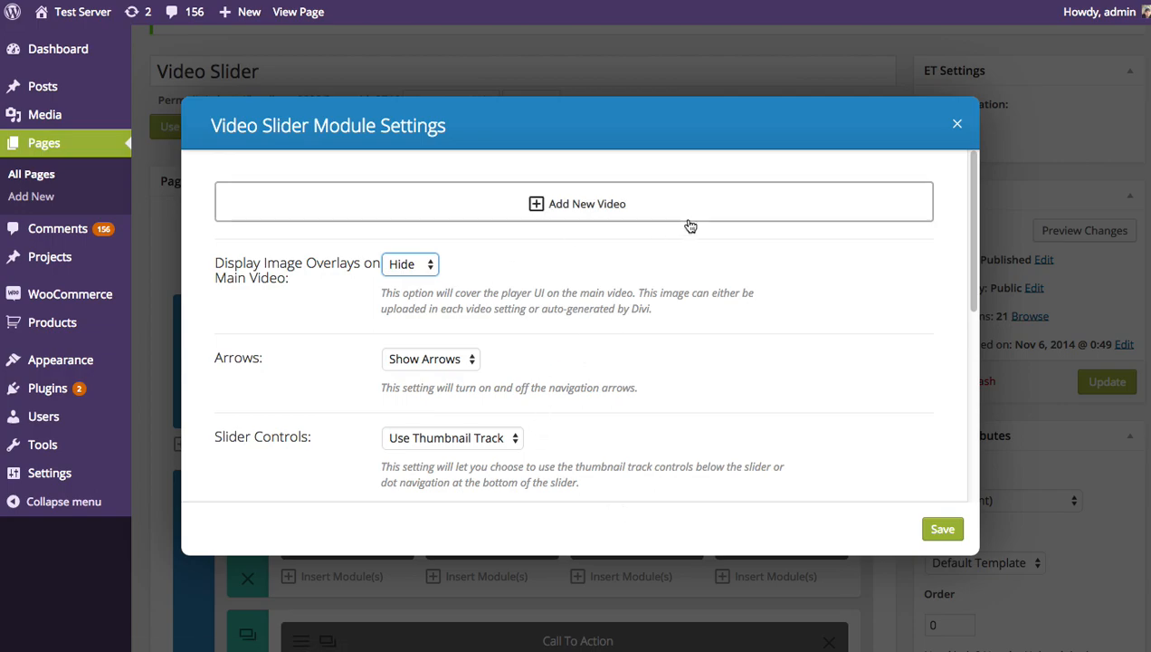
Add a new video to the slider and paste the YouTube URL of "Introducing Divi 2.0 by Elegant Themes" as its video URL
left_click(579, 206)
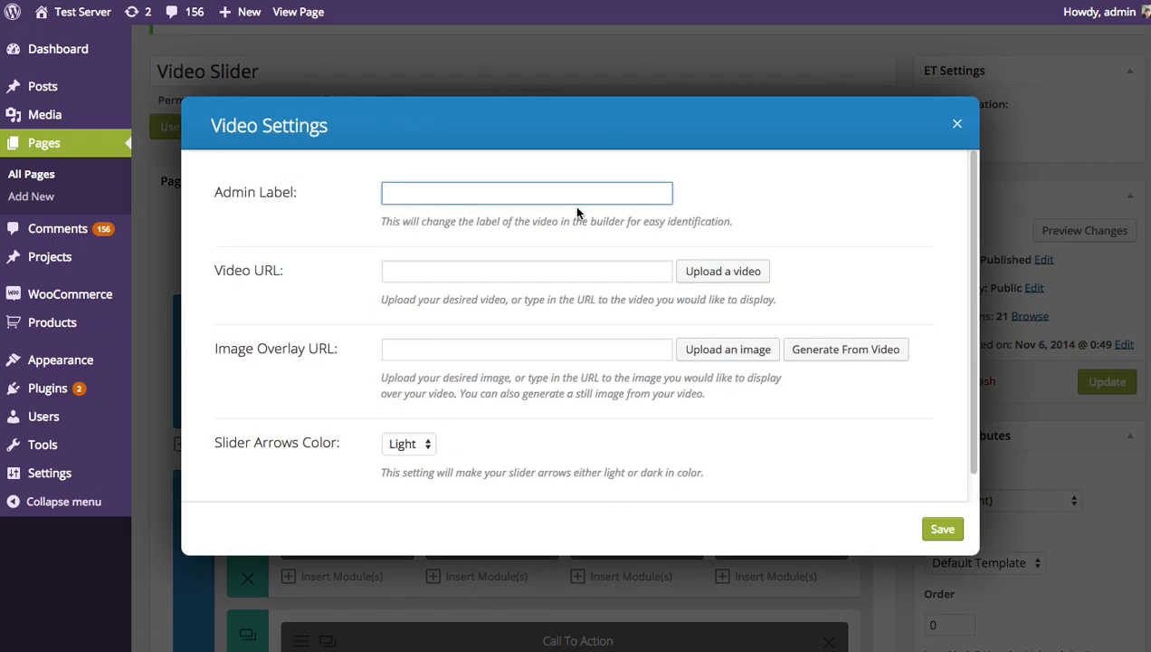
mouse_move(974, 184)
left_mouse_down()
mouse_move(974, 194)
mouse_move(975, 179)
left_mouse_up()
left_click(506, 195)
left_click(424, 271)
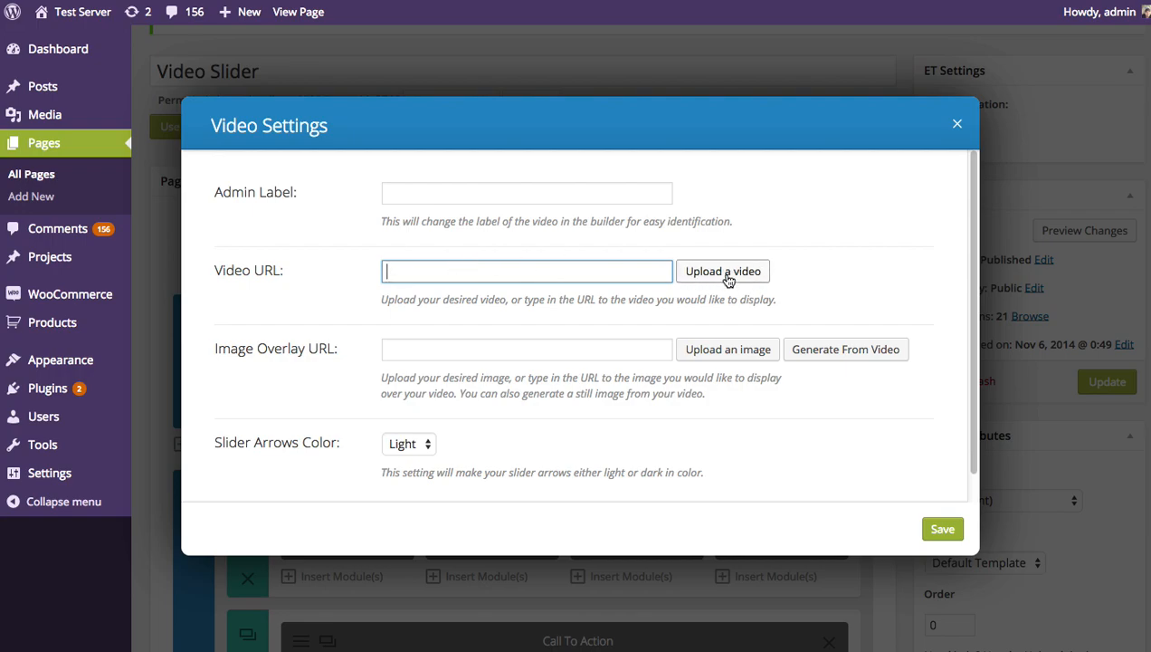
left_click(518, 354)
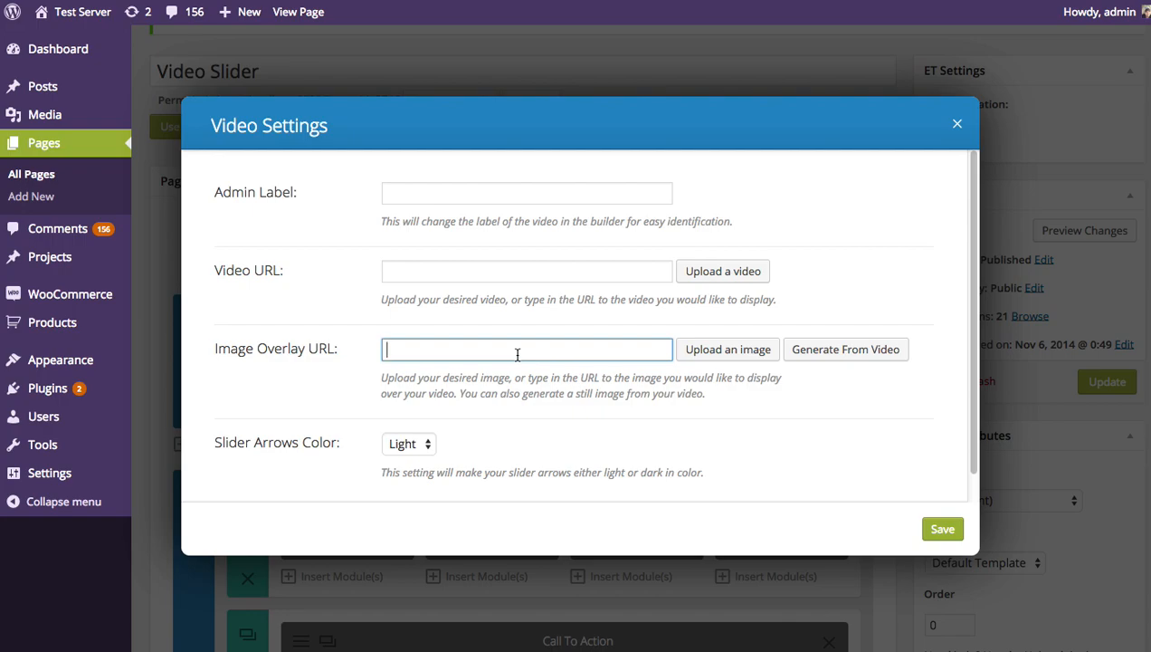
scroll(517, 354, "down", 1)
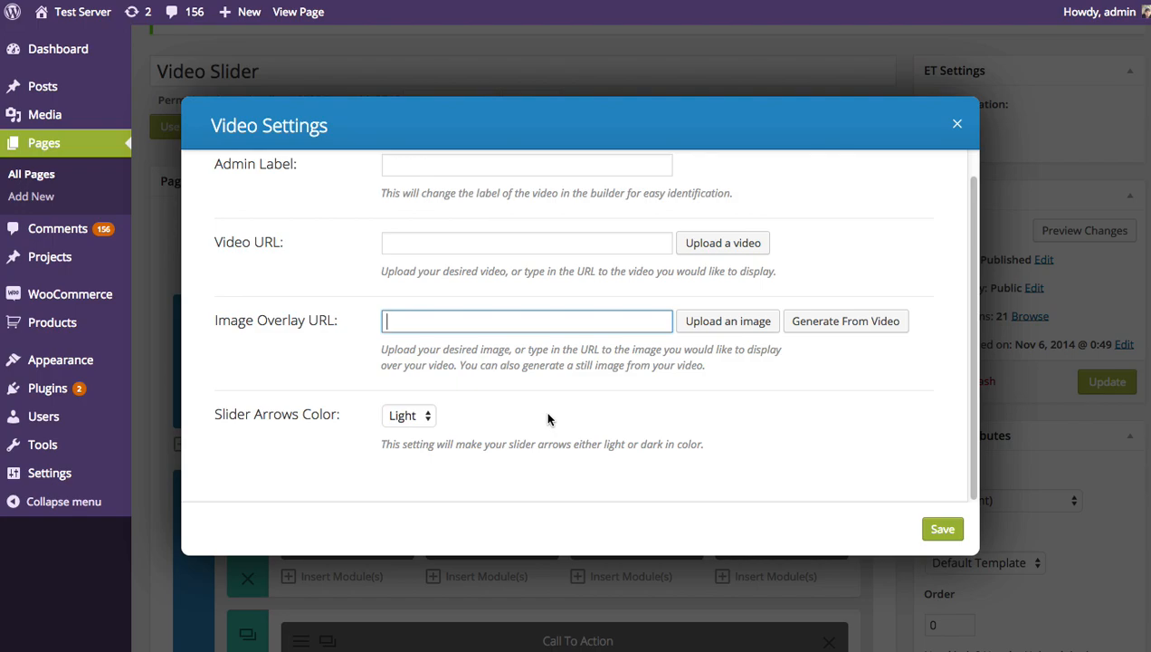
scroll(557, 409, "up", 1)
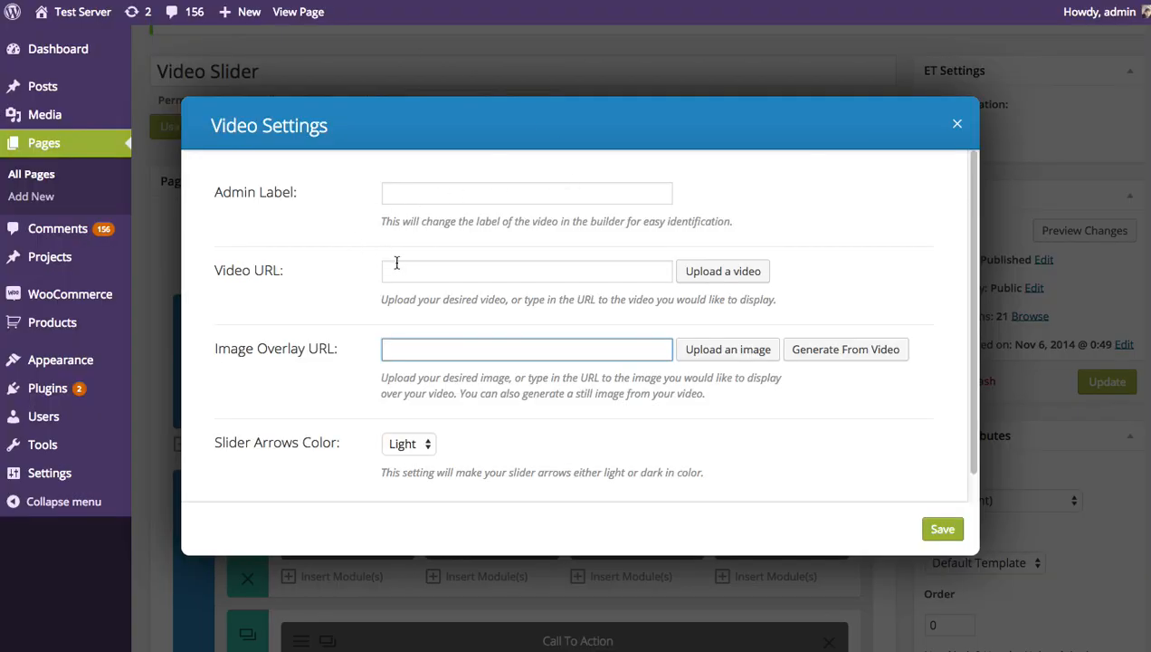
left_click(406, 270)
type("https://www.youtube.com/watch?v=8pWlwiIT2hQ")
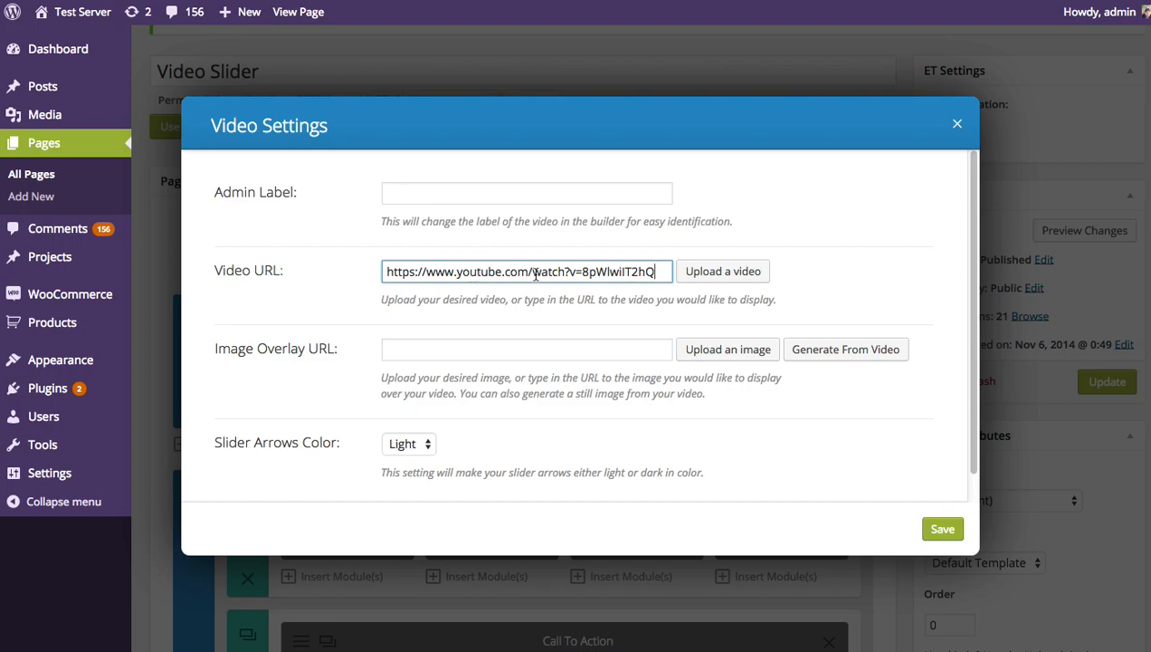
Set the purple Divi 2 logo image from the media library as the image overlay and save the video
left_click(479, 348)
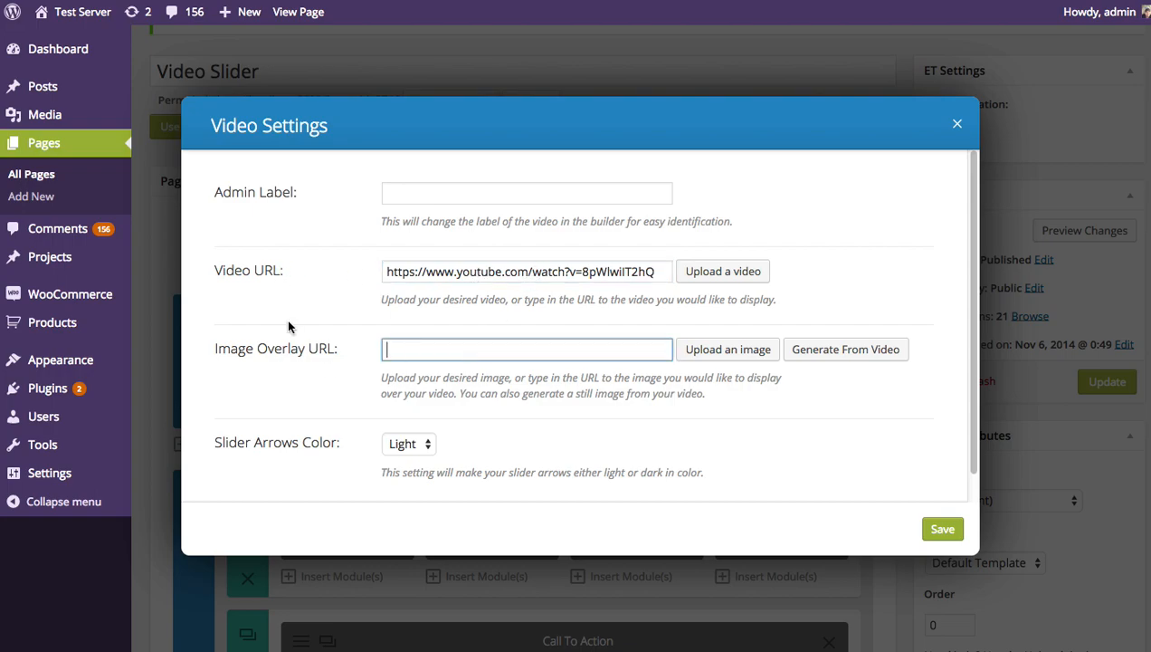
left_click(717, 353)
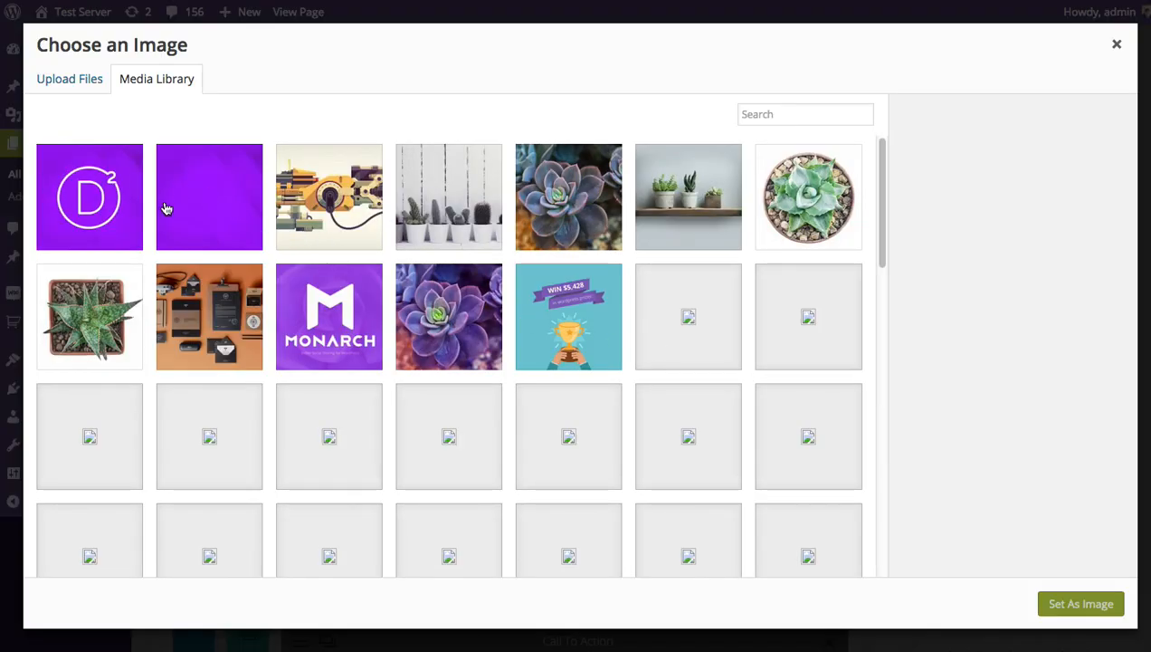
left_click(101, 199)
left_click(1068, 601)
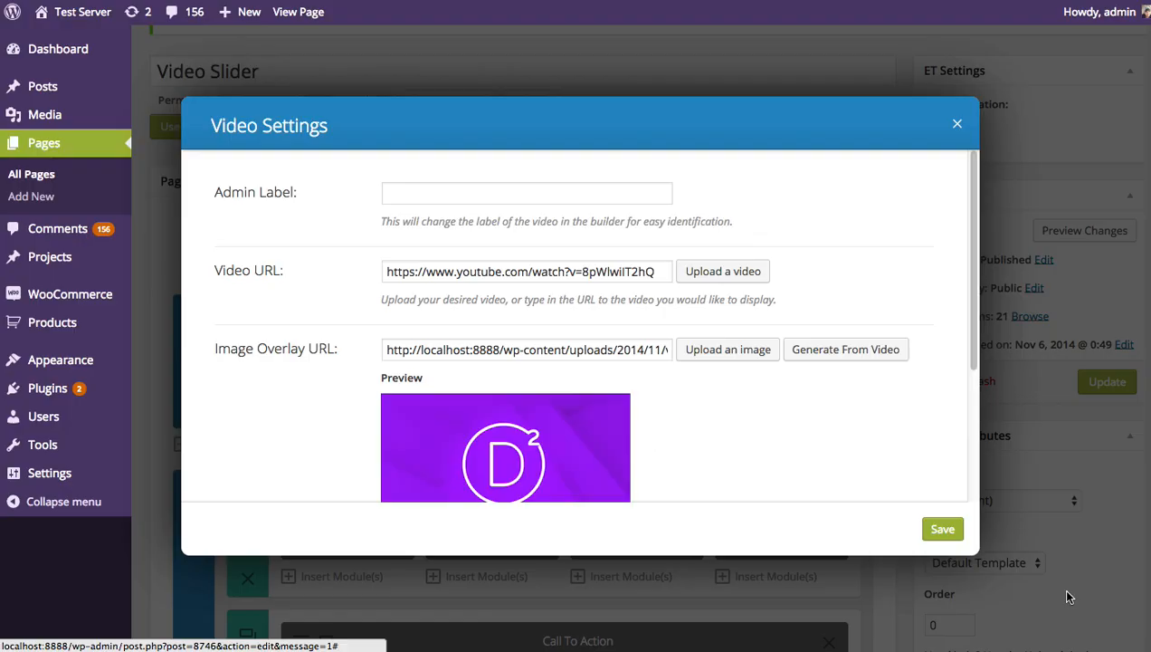
scroll(528, 398, "down", 3)
scroll(425, 340, "up", 3)
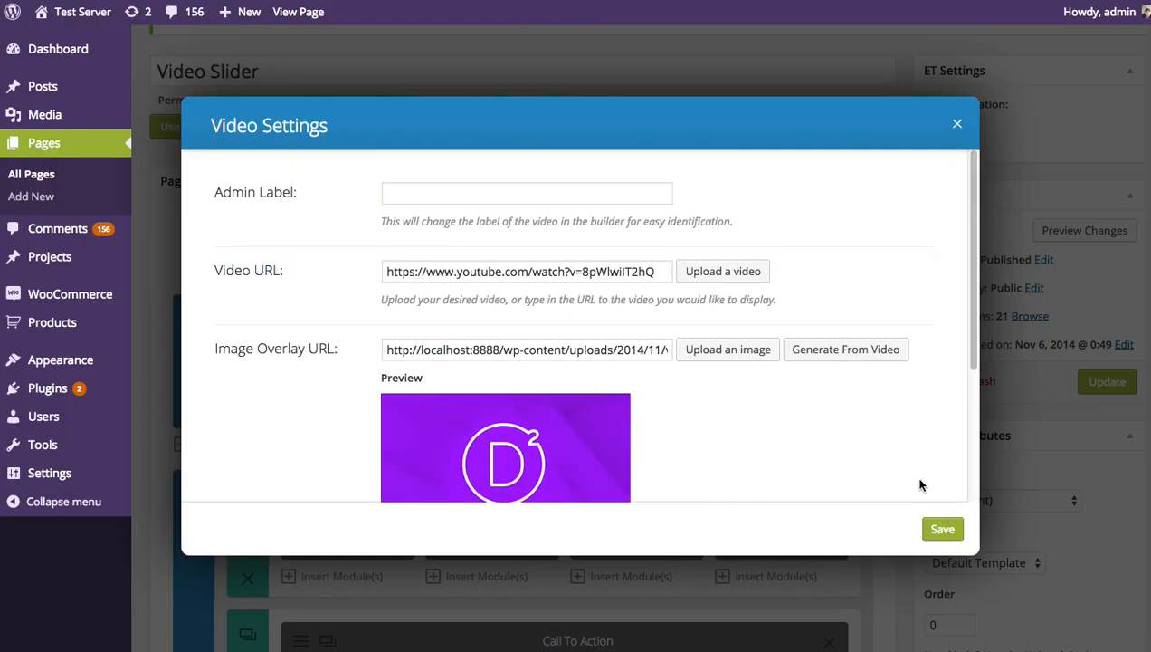
scroll(920, 483, "down", 4)
scroll(627, 313, "down", 1)
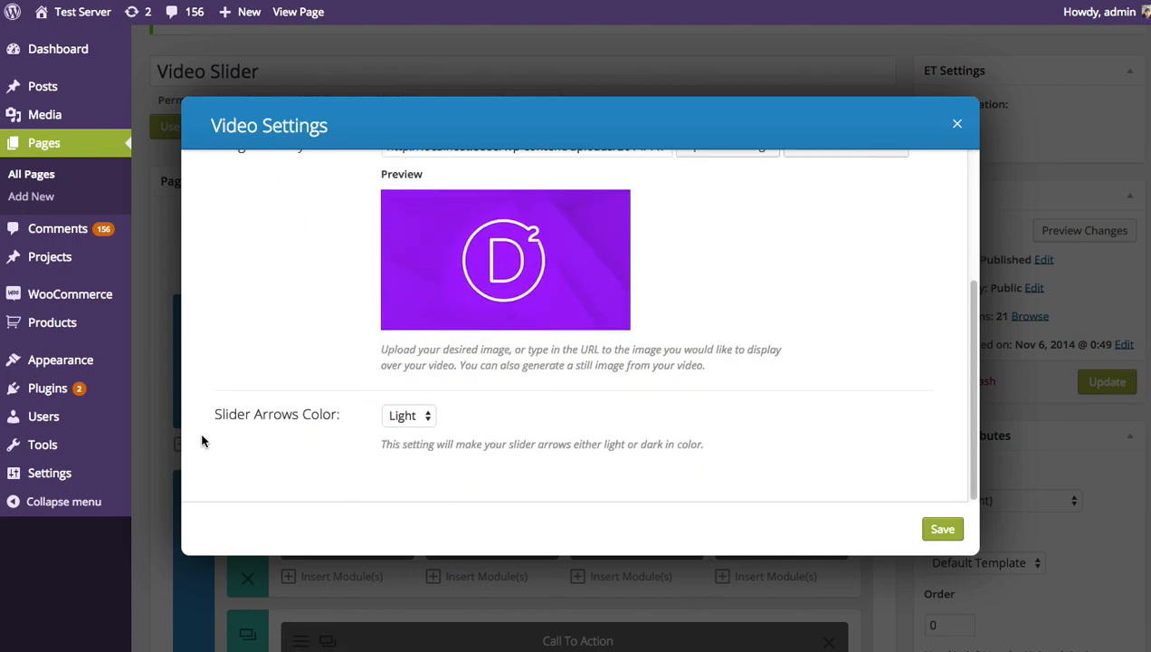
left_click(942, 530)
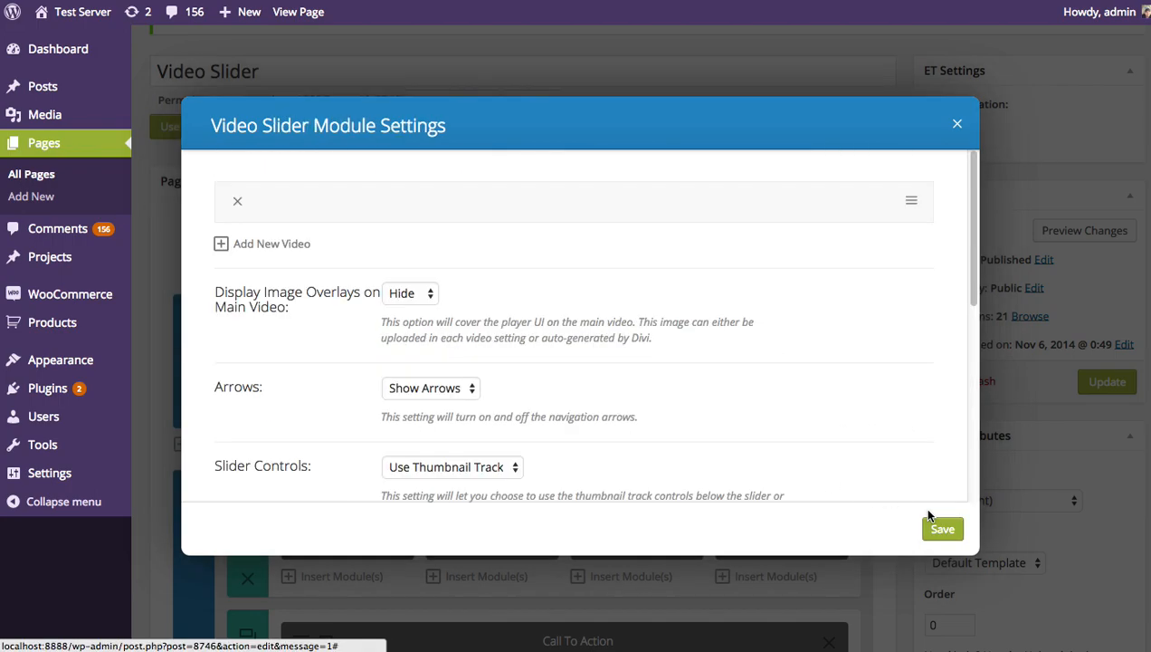
Add a second video using the YouTube URL of "Monarch Social Sharing Plugin For WordPress" and label it Monarch
left_click_drag(474, 207, 465, 203)
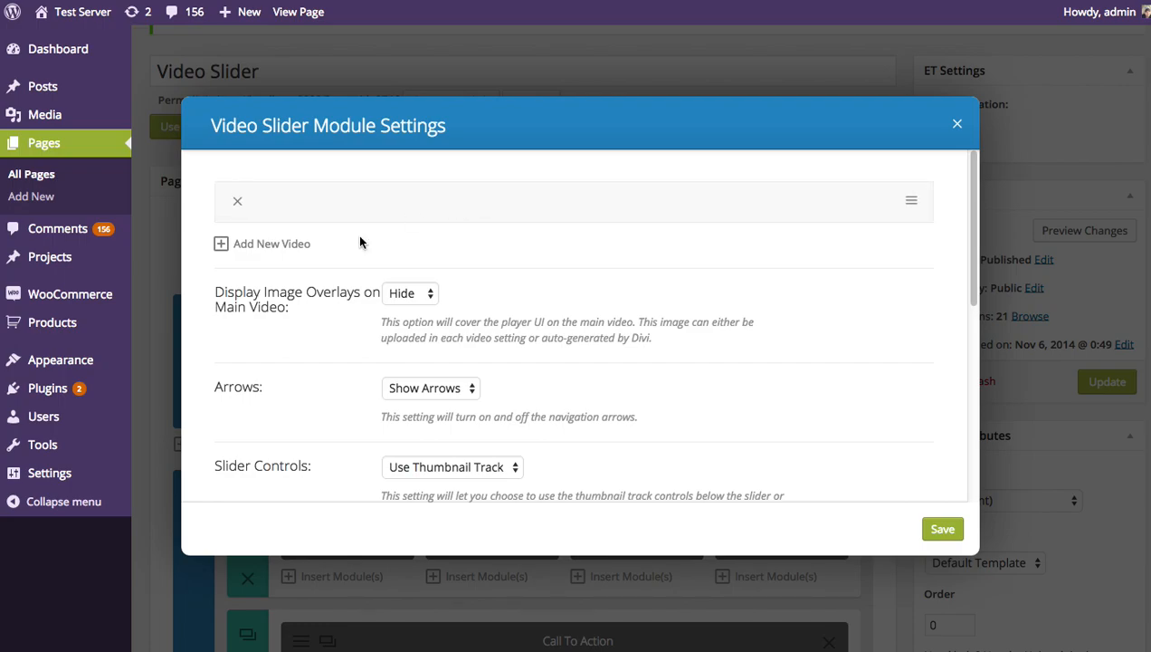
left_click(285, 248)
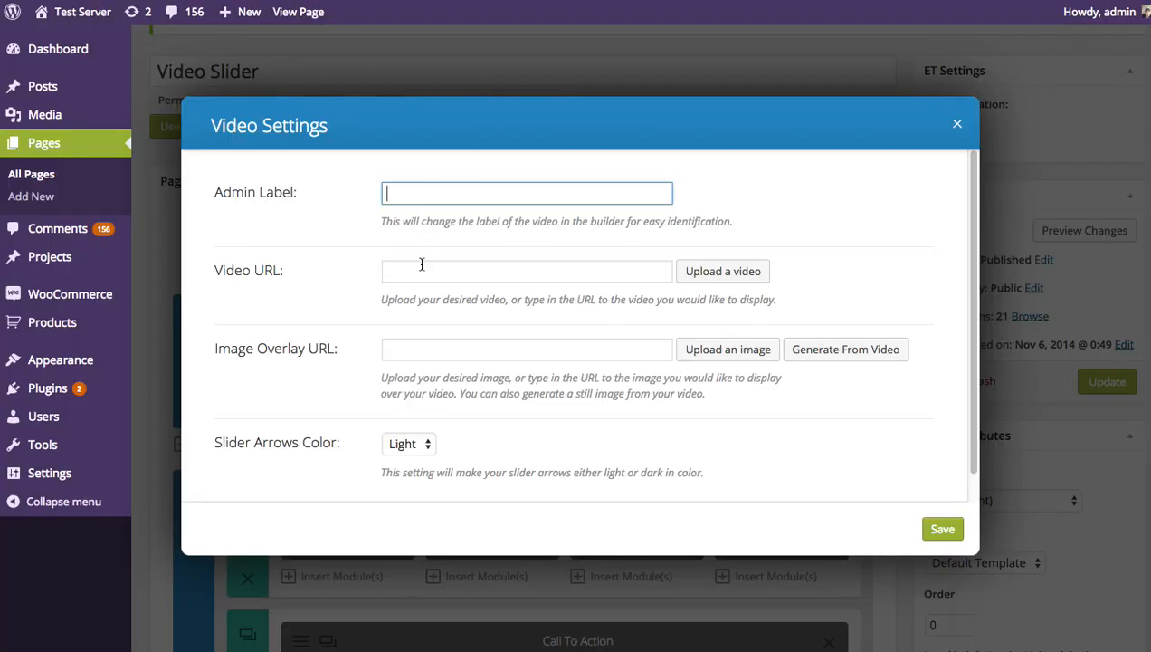
left_click(424, 264)
type("https://www.youtube.com/watch?v=c8rdbI3nqZQ")
left_click(410, 189)
type("Monarch")
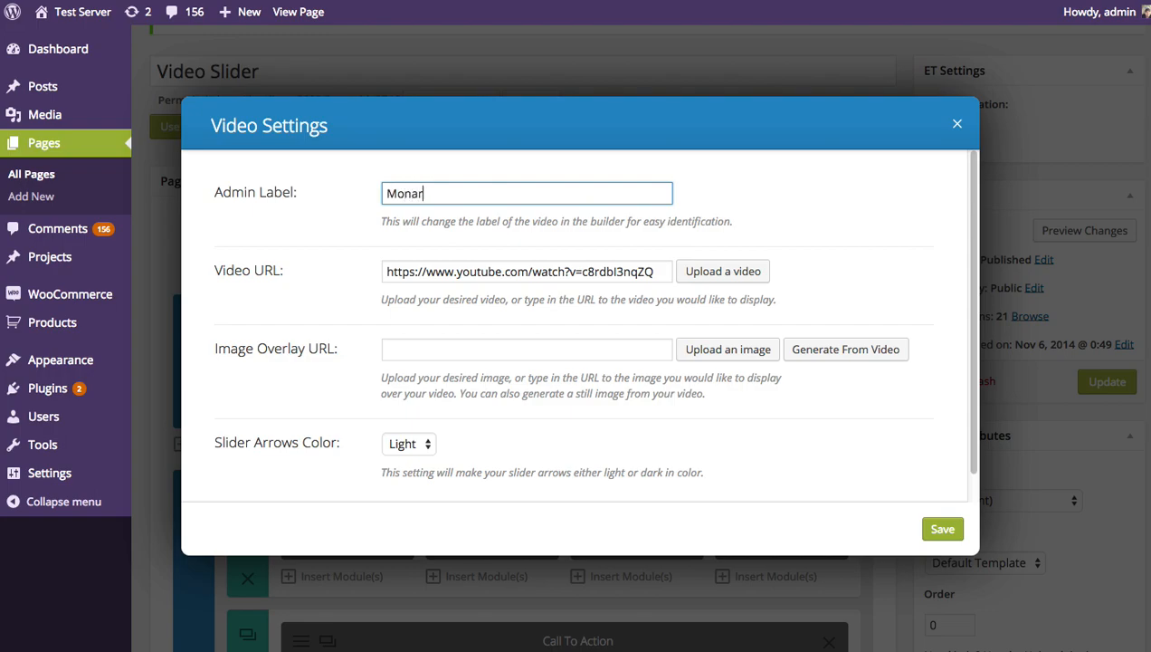
Generate the Monarch video's image overlay from the video itself and save the video
left_click(529, 354)
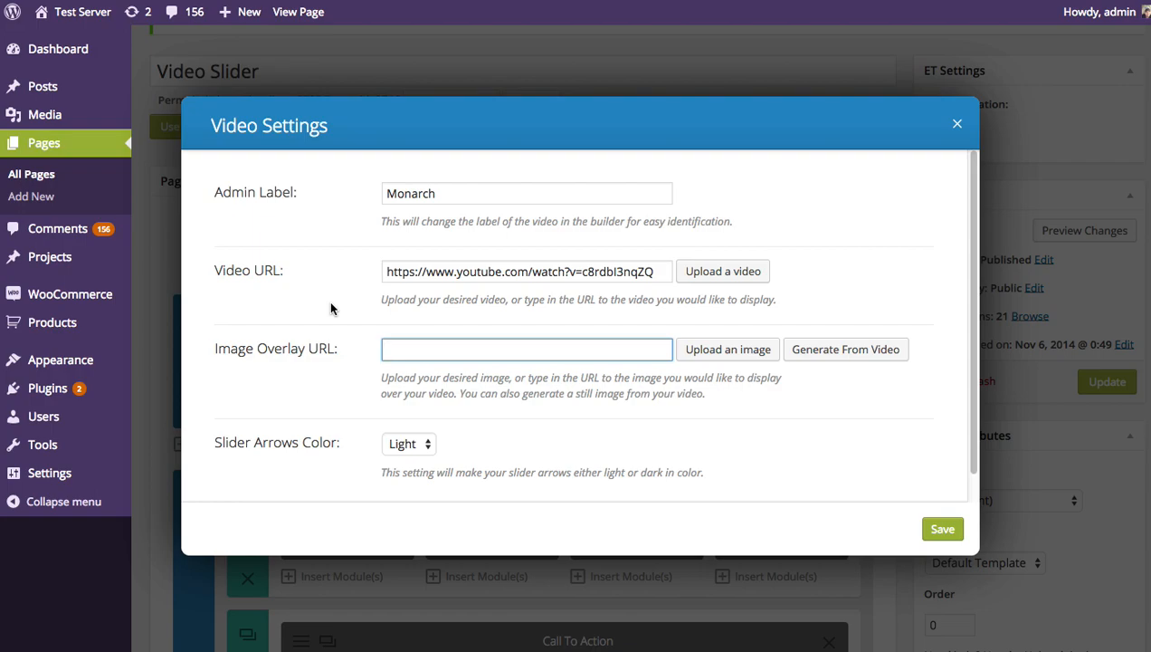
left_click(874, 360)
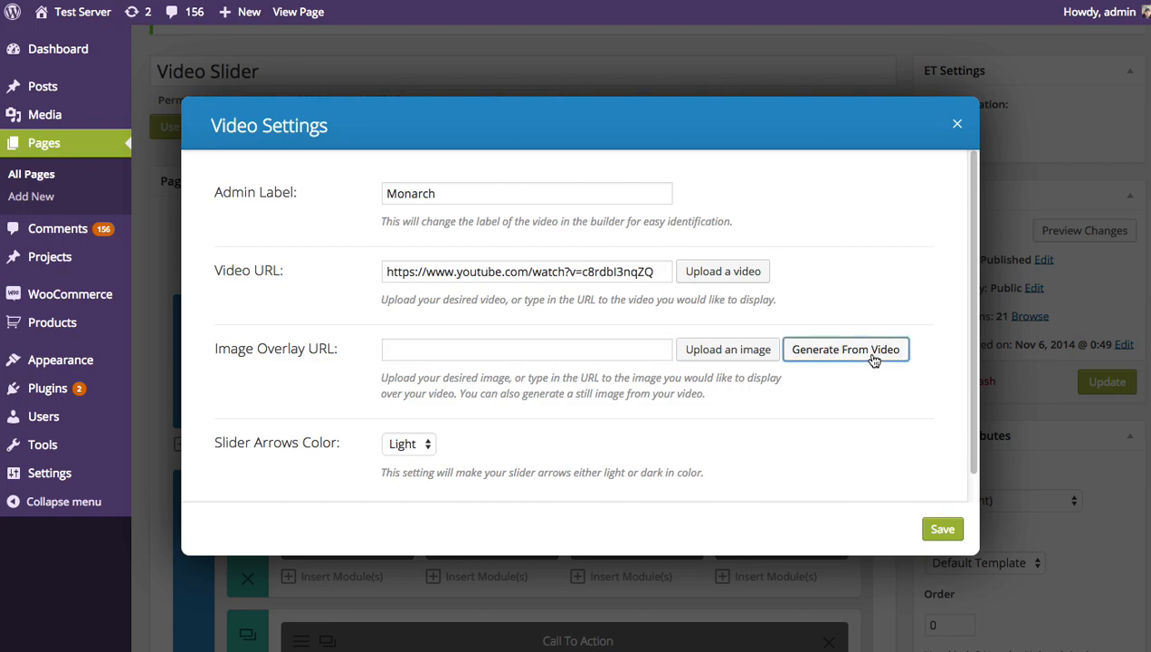
scroll(424, 450, "down", 2)
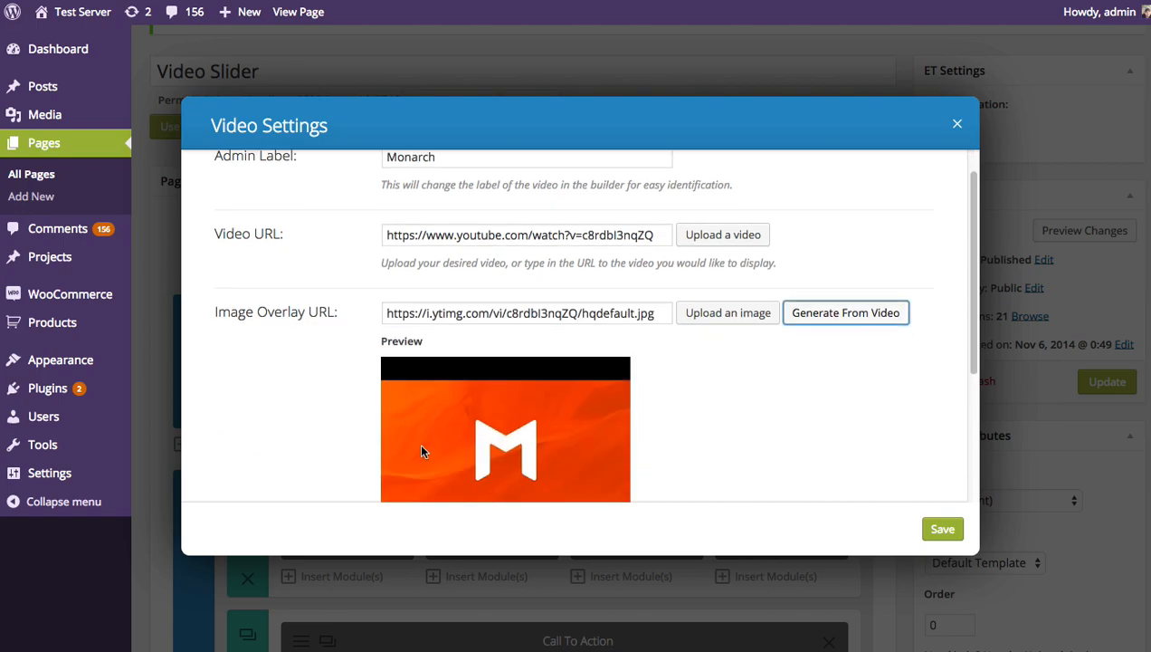
scroll(770, 416, "down", 1)
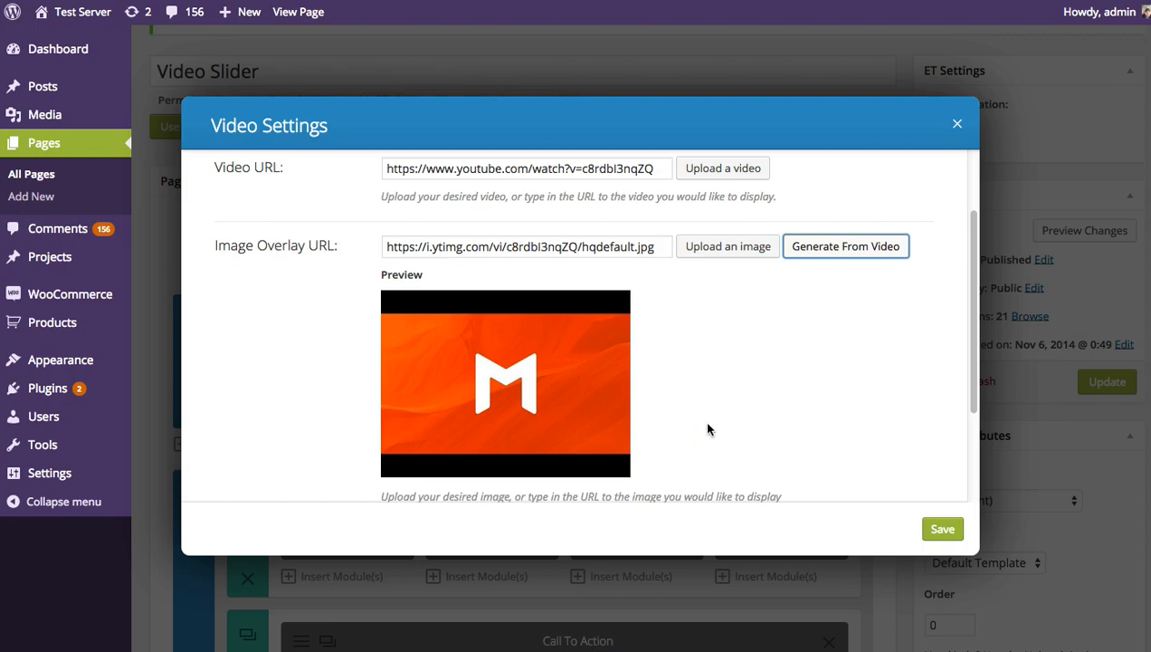
scroll(588, 351, "up", 1)
scroll(634, 362, "down", 1)
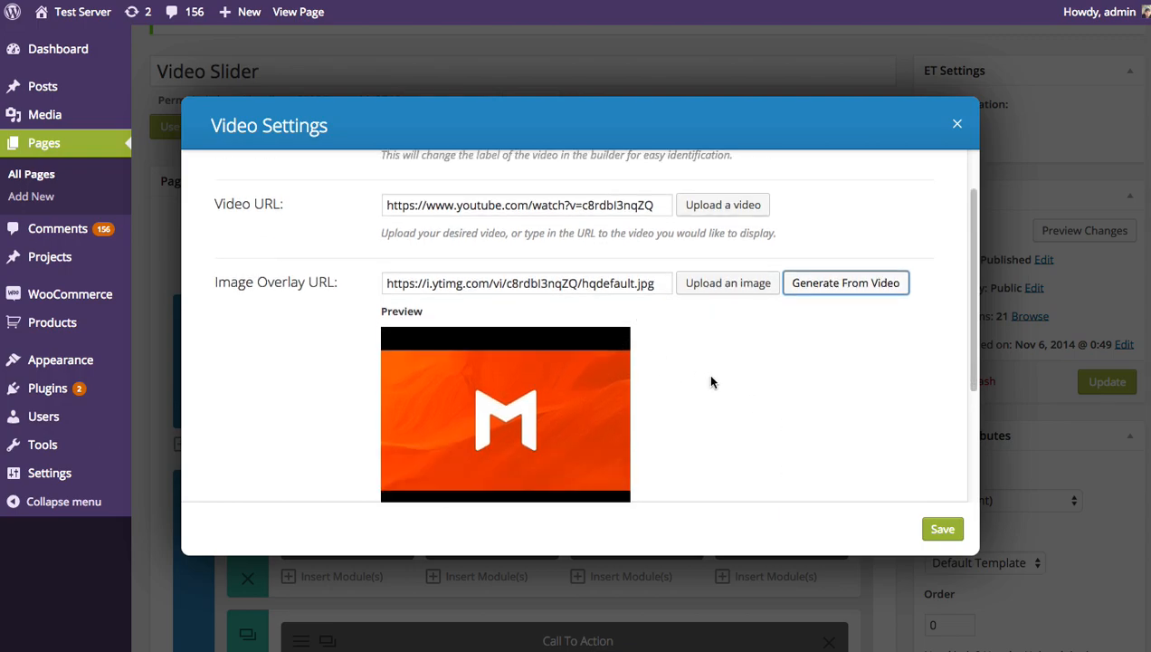
left_click(941, 529)
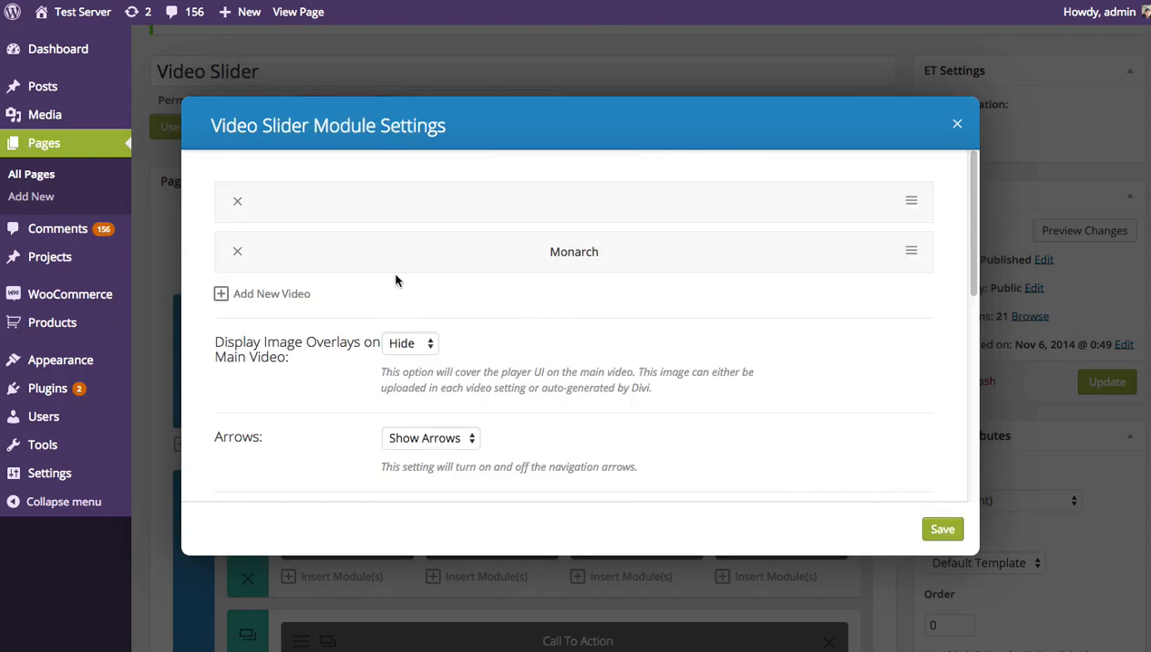
left_click(272, 295)
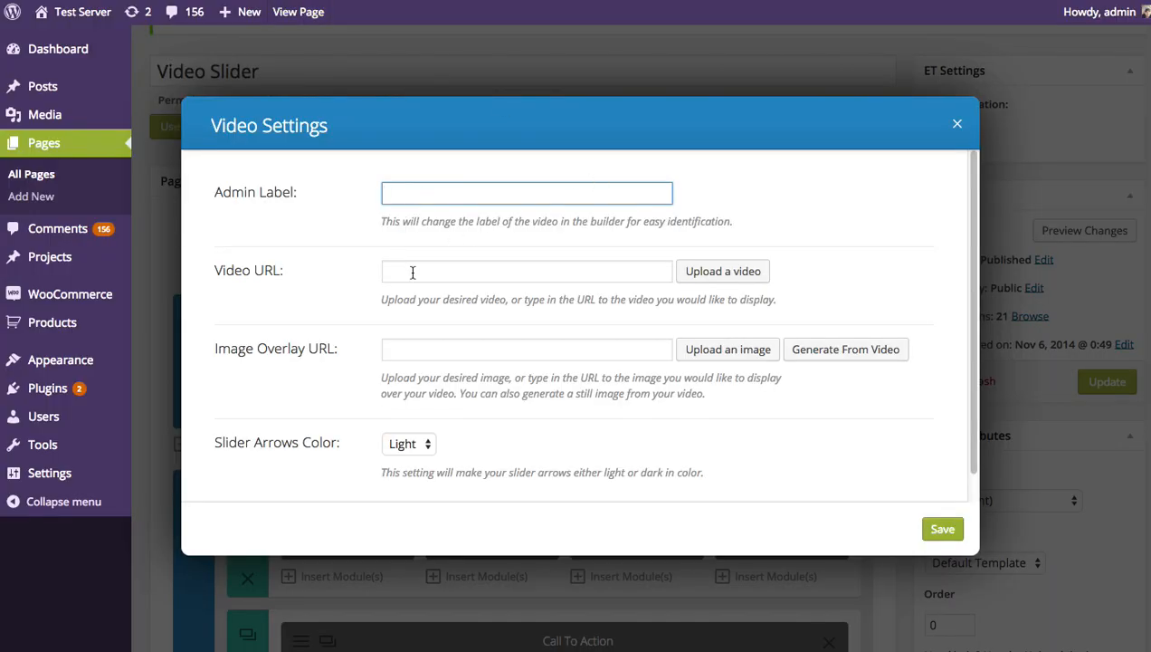
left_click(415, 270)
type("https://vimeo.com/43747127")
left_click(448, 196)
type("Vimeo")
left_click(483, 351)
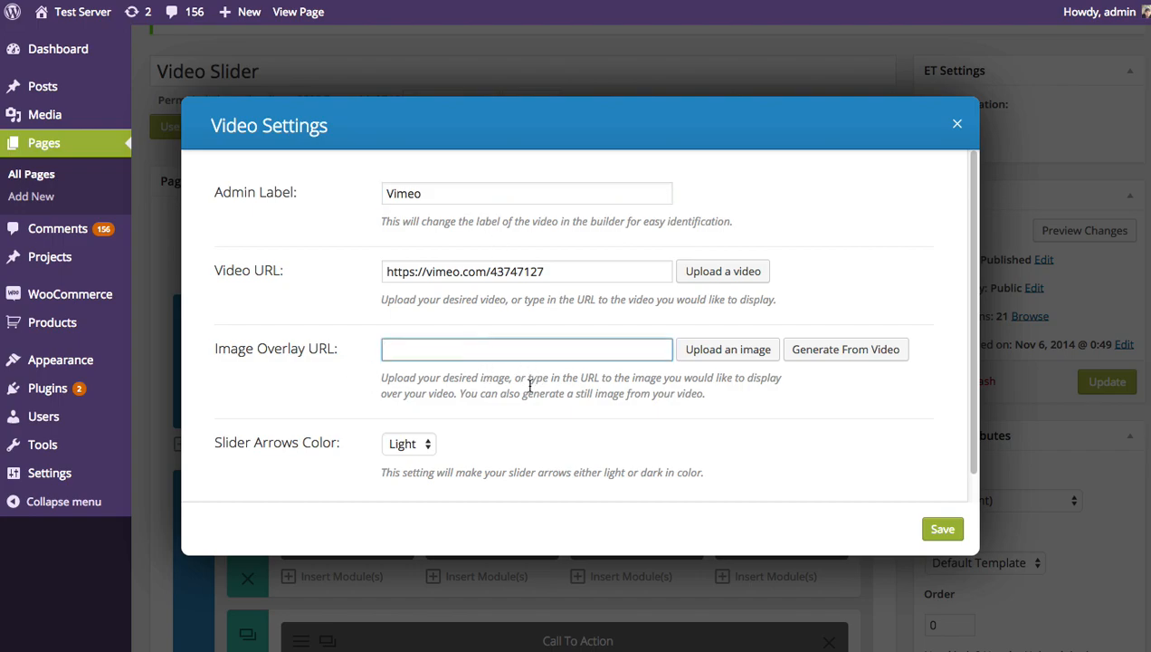
Generate the Vimeo video's image overlay from the video itself and save the video
left_click(795, 352)
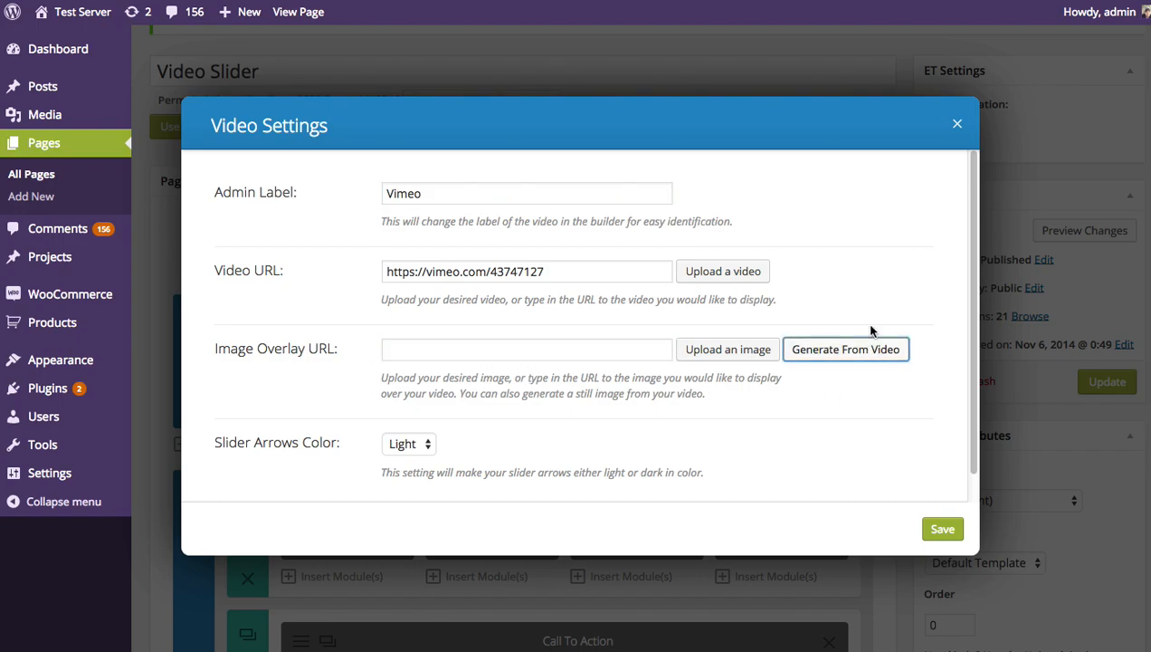
scroll(805, 334, "down", 2)
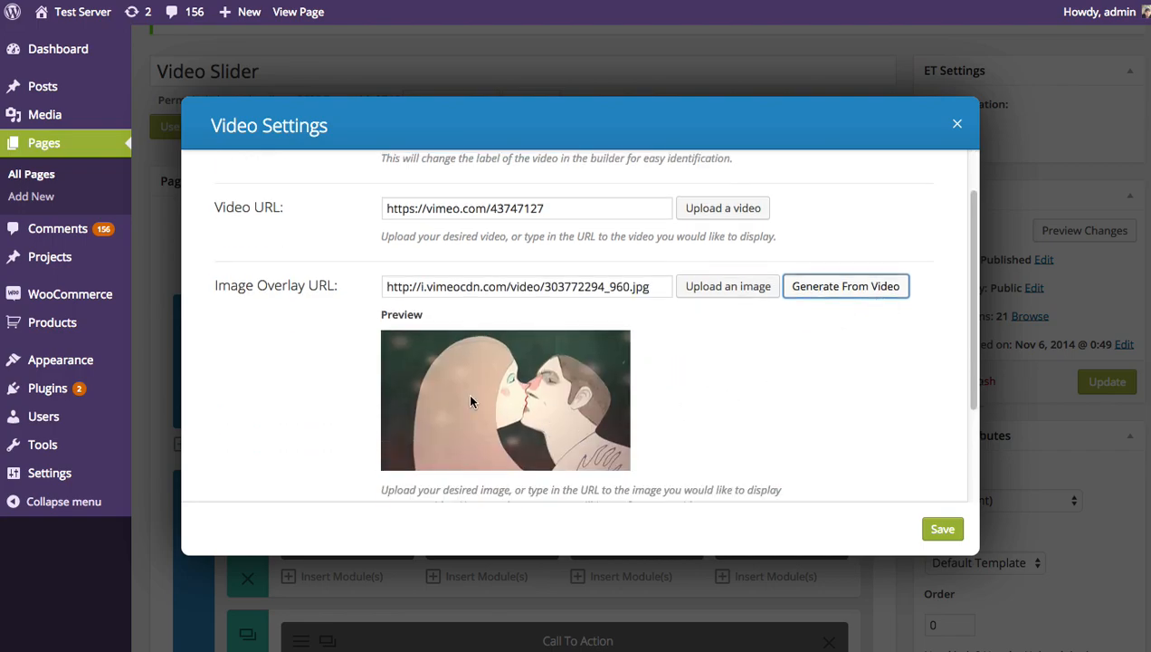
scroll(609, 391, "up", 2)
scroll(756, 412, "down", 5)
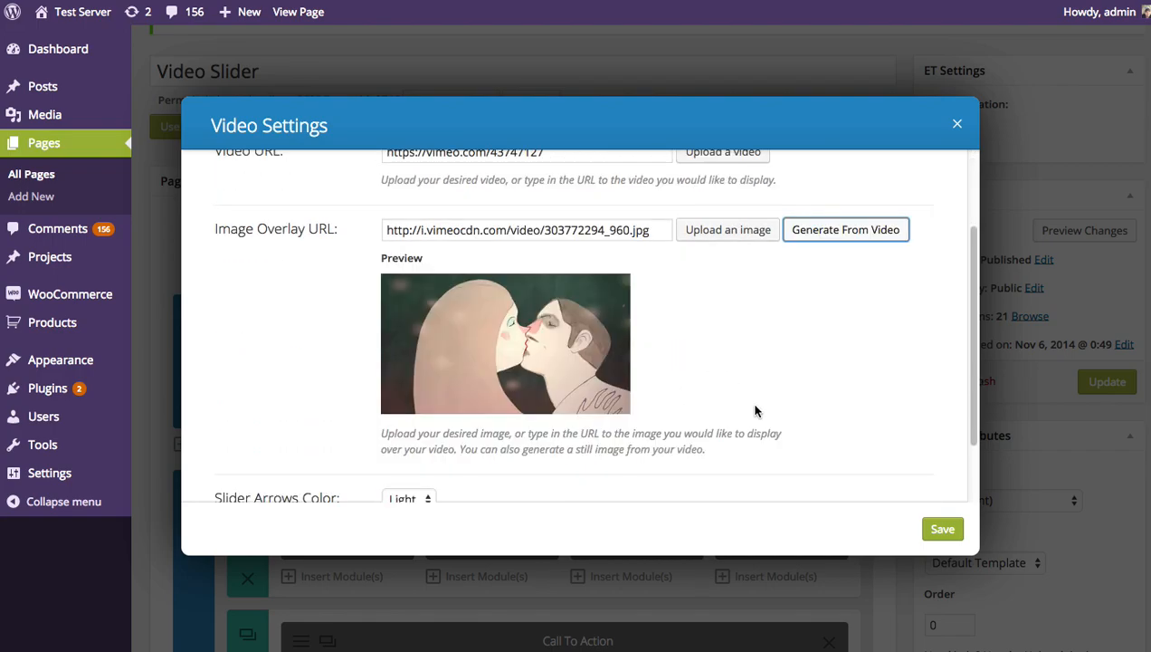
left_click(938, 528)
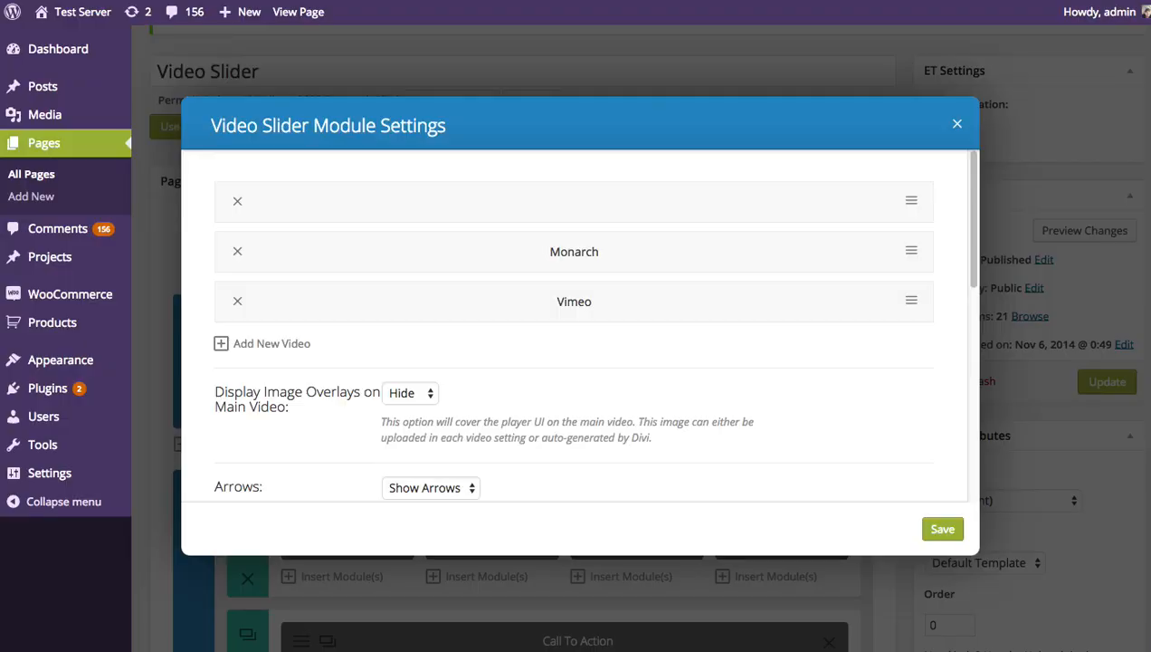
Add a fourth video with the copied YouTube URL and set the dark blue succulent photo from the media library as its image overlay
left_click(269, 347)
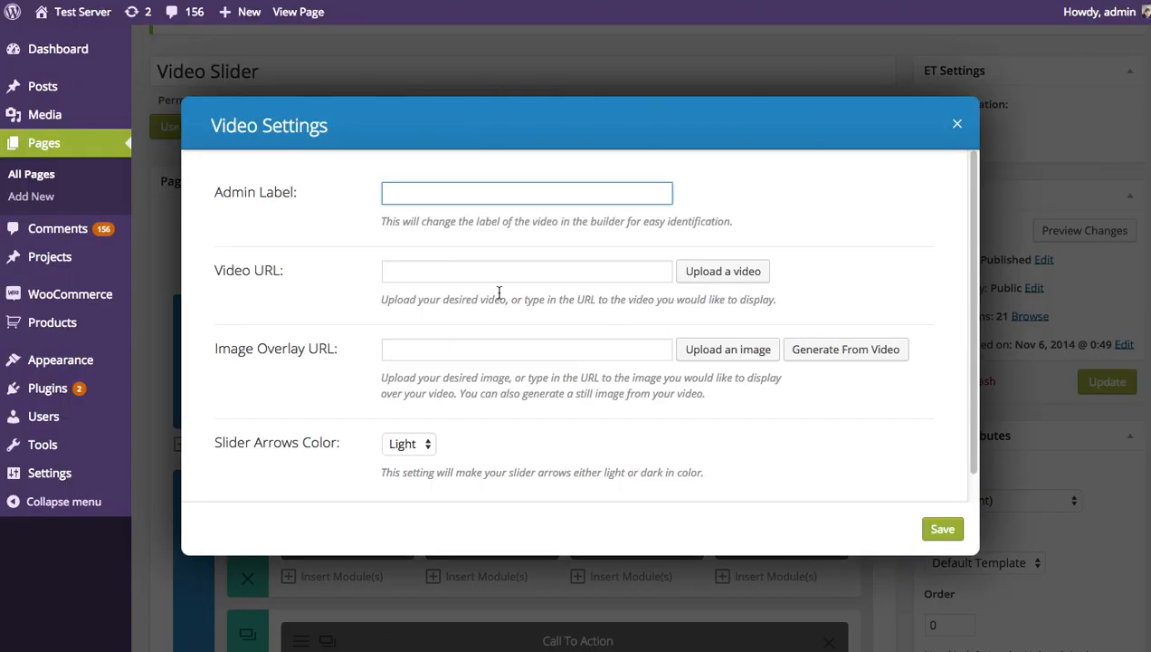
left_click(437, 263)
type("https://www.youtube.com/watch?v=QRVcsQm0I0c")
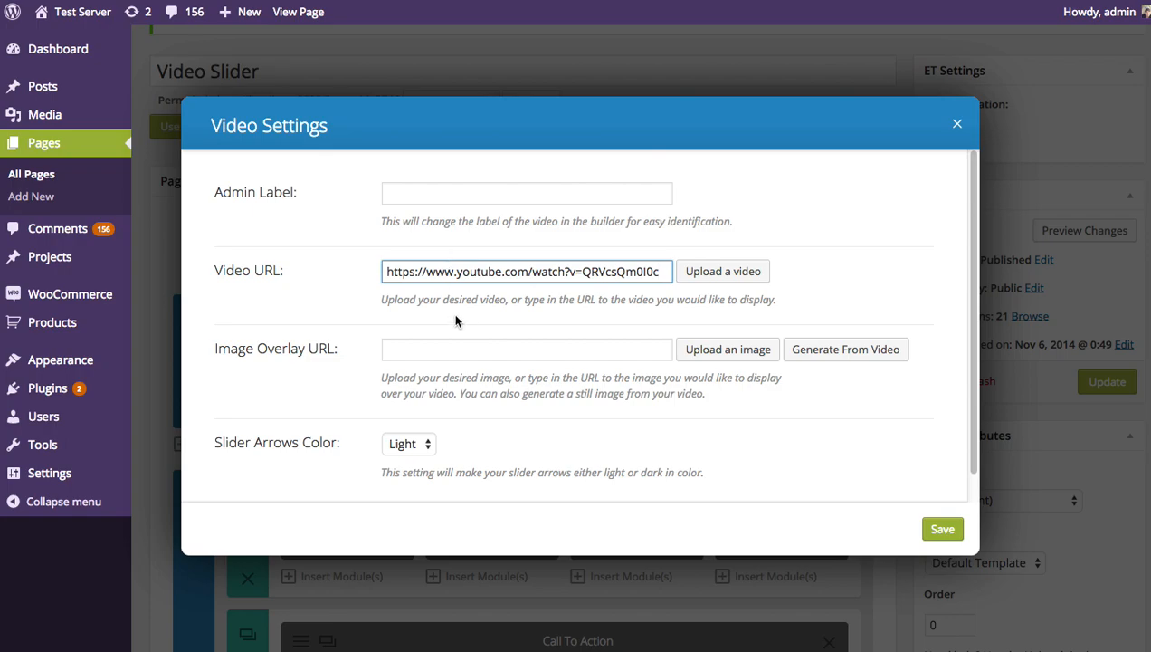
left_click(397, 349)
left_click(724, 353)
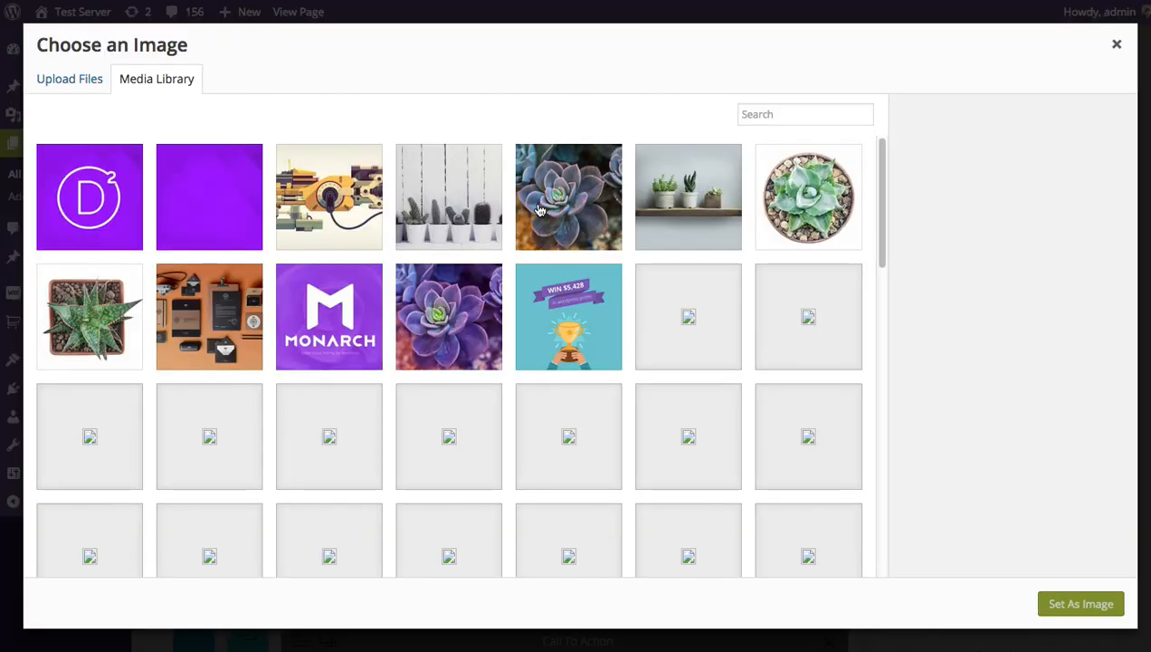
left_click(593, 195)
left_click(1064, 604)
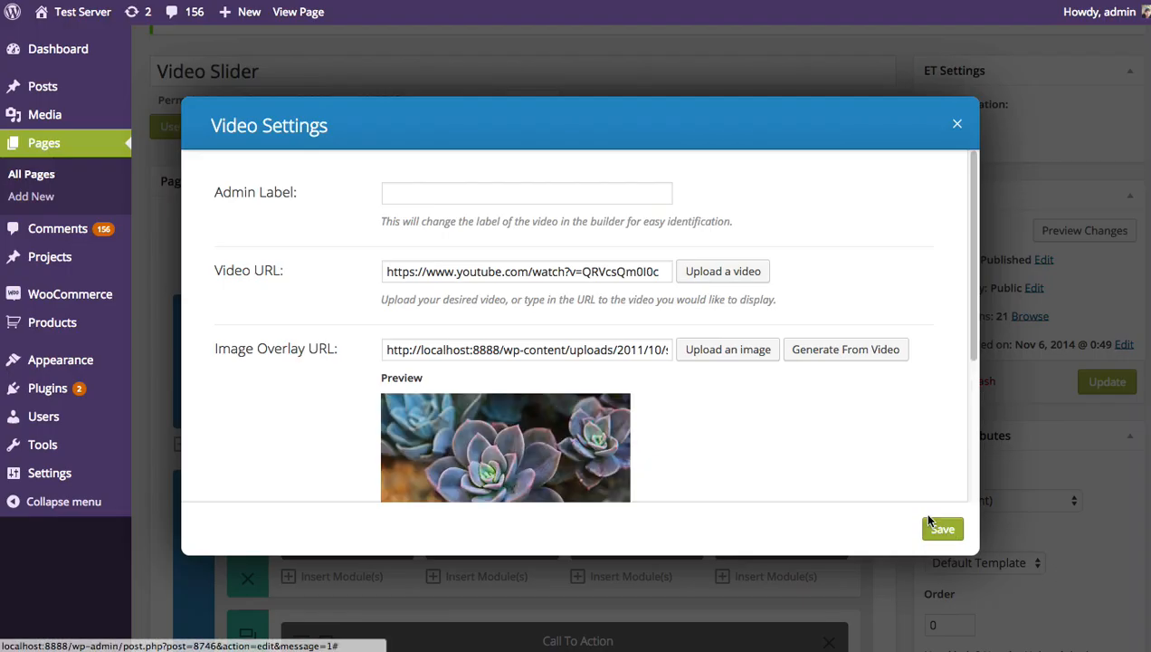
Label the fourth video Flowers and save it
left_click(480, 187)
type("Flowers")
left_click(942, 532)
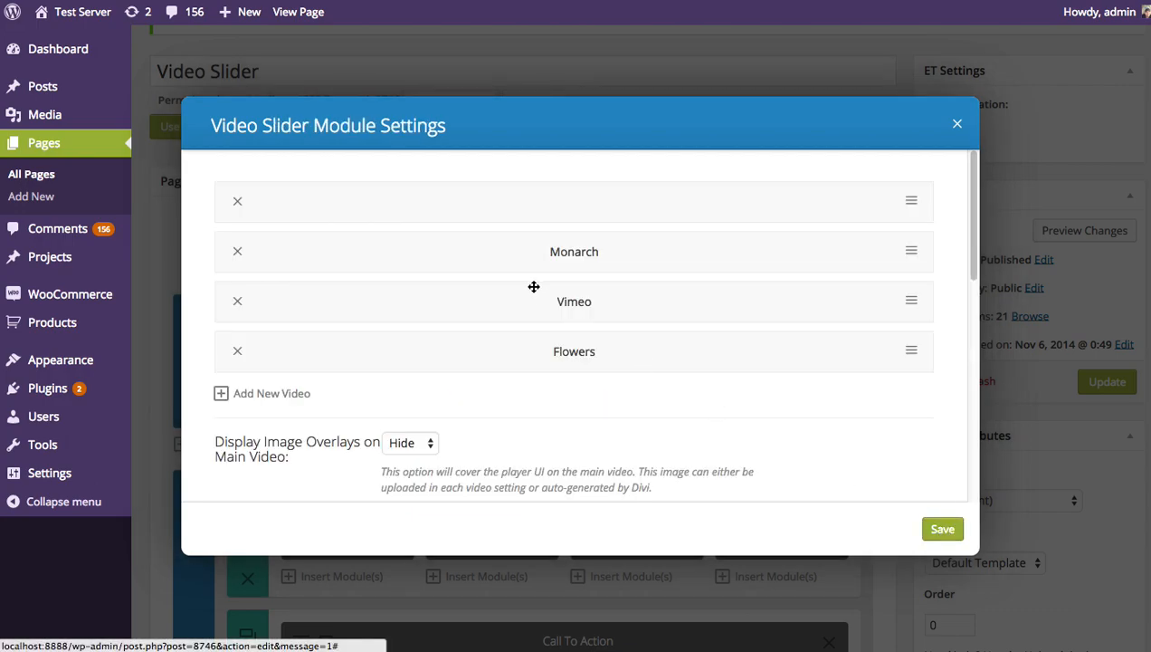
Move the Monarch video to first place in the slider and set Display Image Overlays on Main Video to Show
left_click_drag(579, 251, 593, 232)
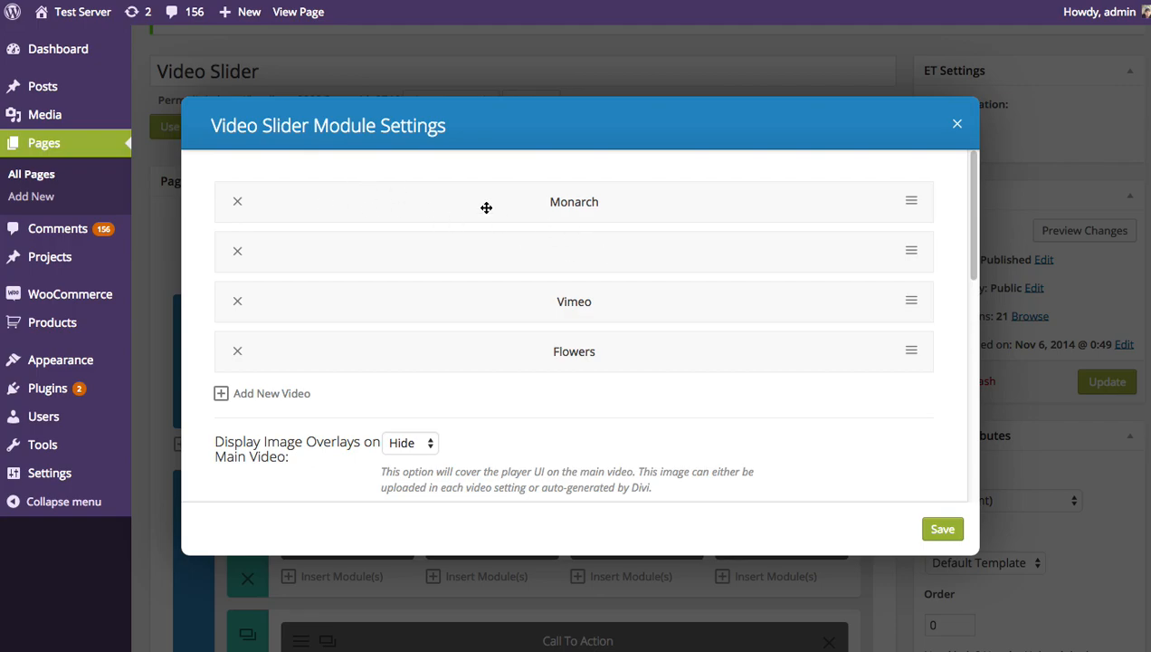
scroll(623, 328, "down", 5)
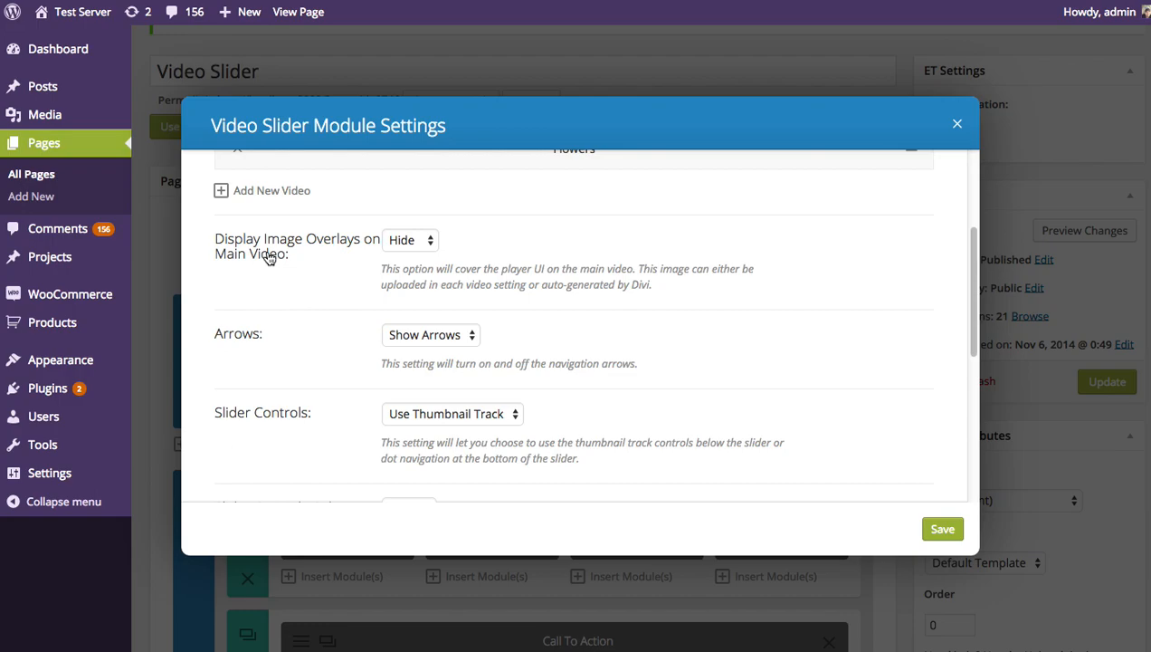
left_click(417, 249)
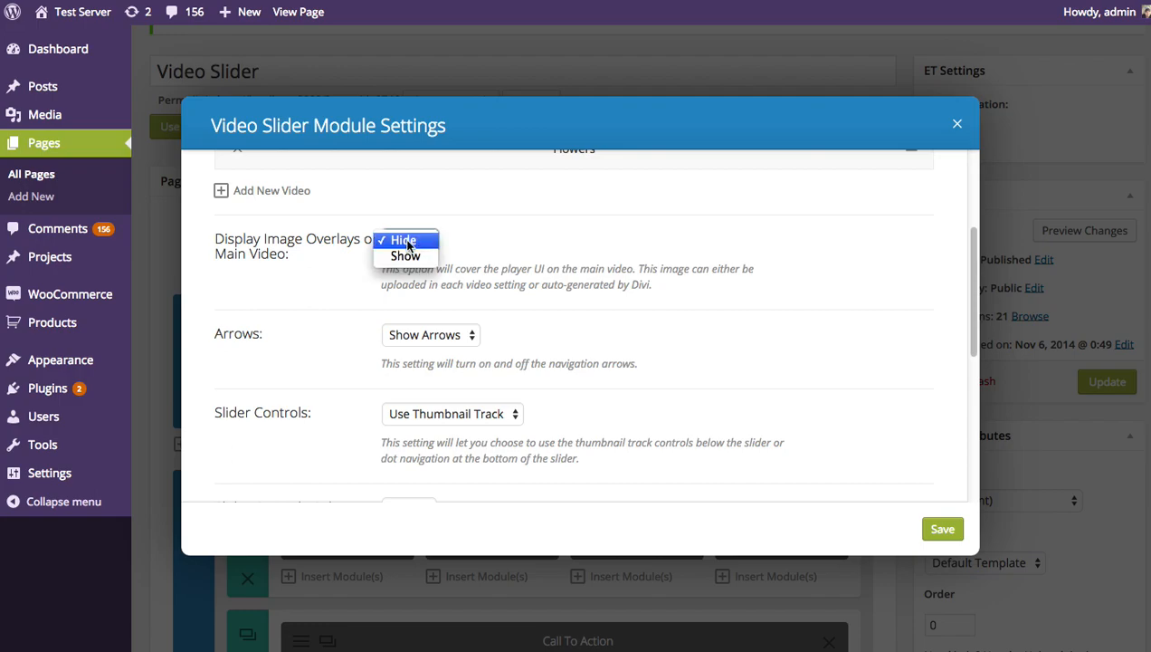
left_click(413, 259)
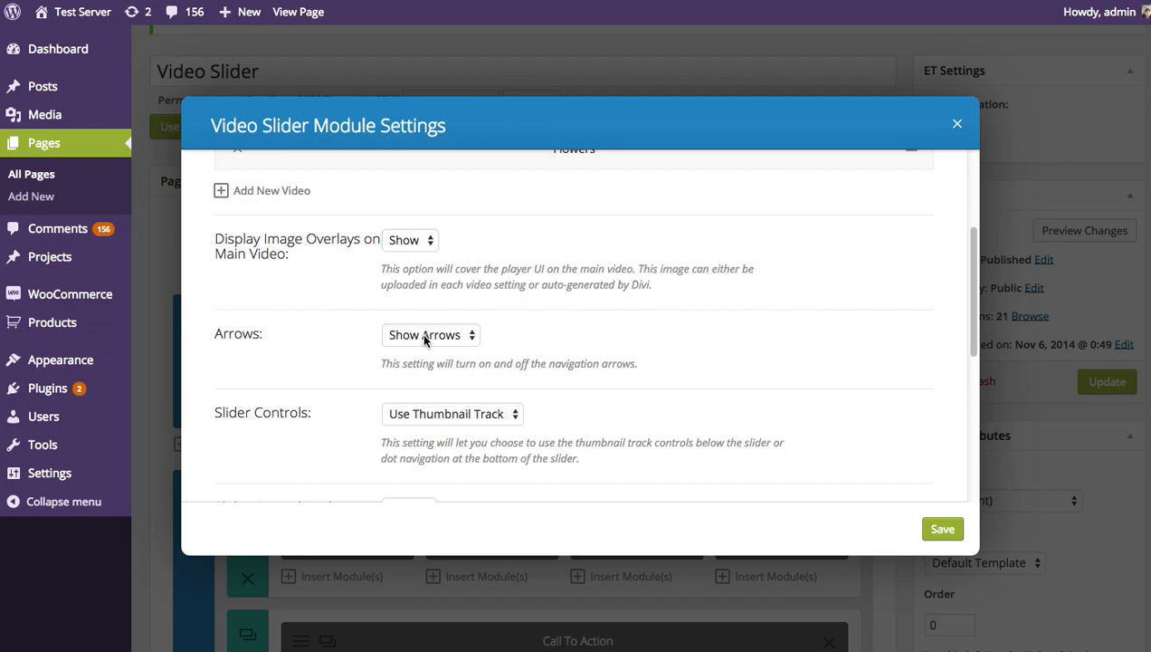
Keep Use Thumbnail Track as the slider controls, save the module settings and update the page
scroll(569, 339, "down", 1)
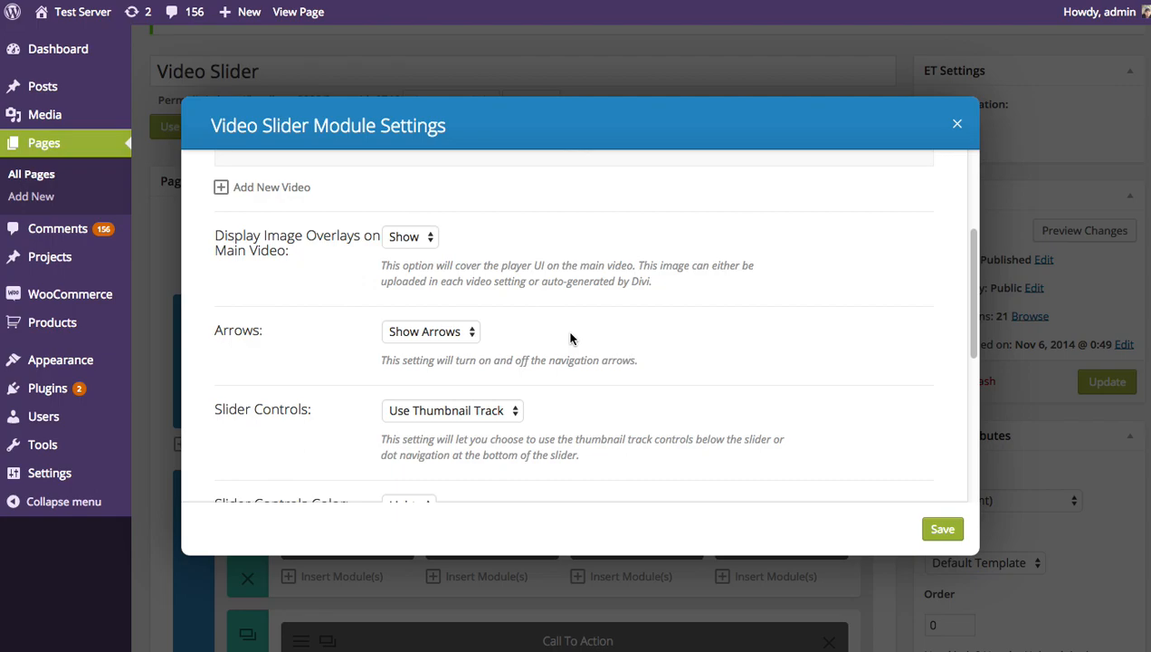
scroll(570, 339, "down", 3)
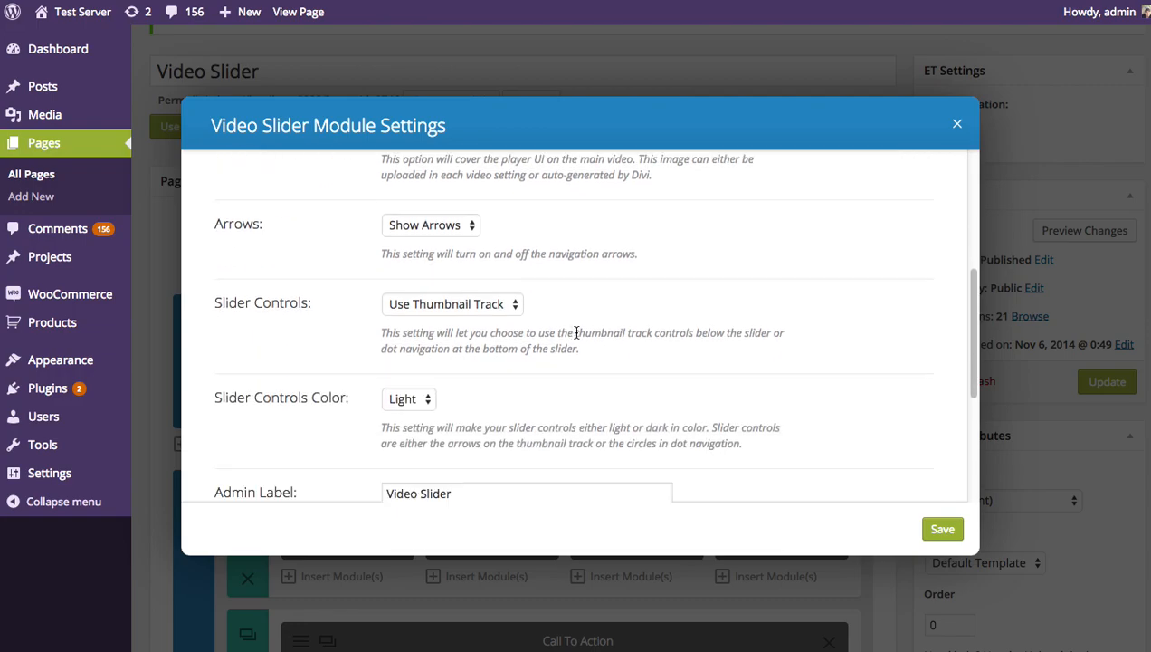
left_click(501, 265)
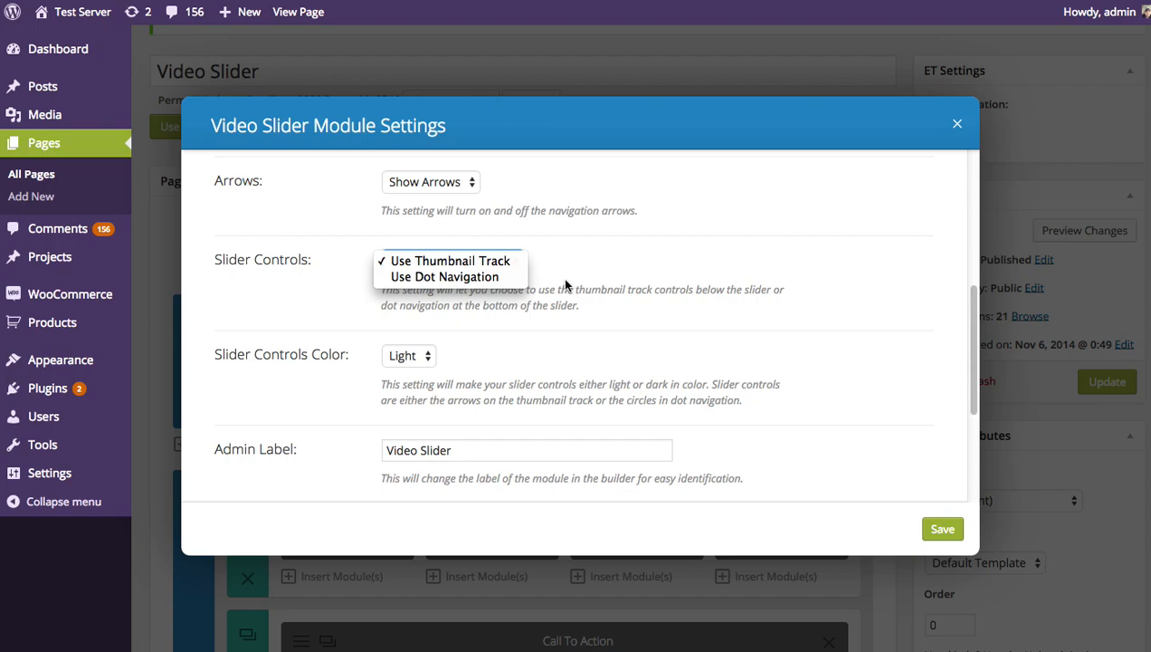
left_click(618, 276)
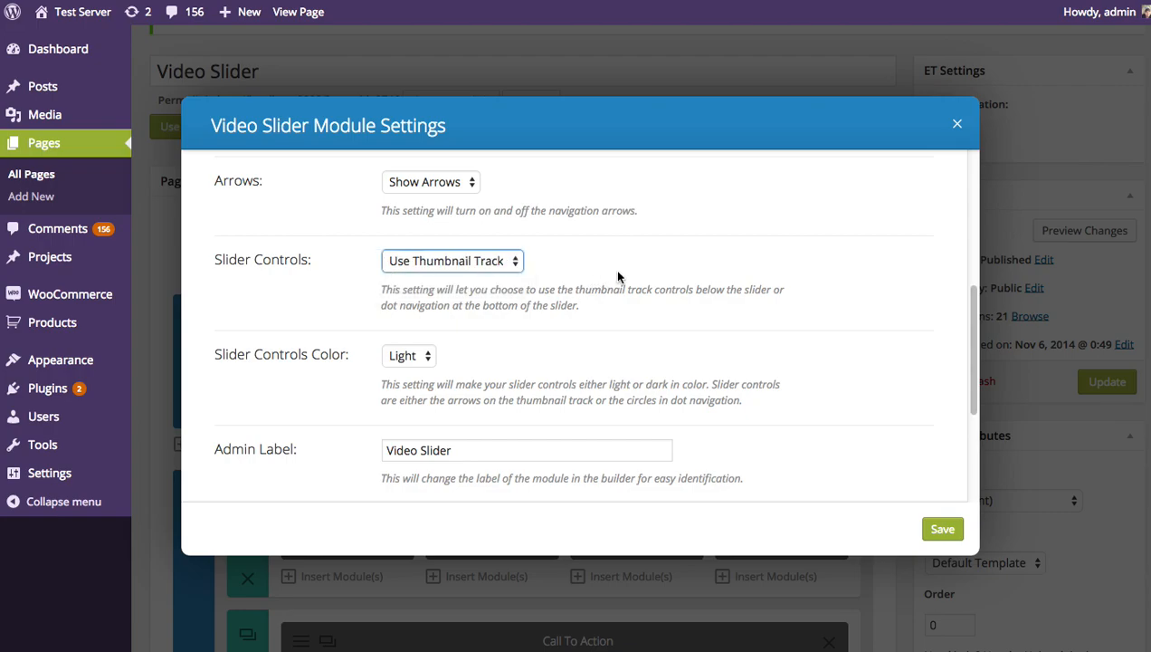
scroll(637, 270, "down", 3)
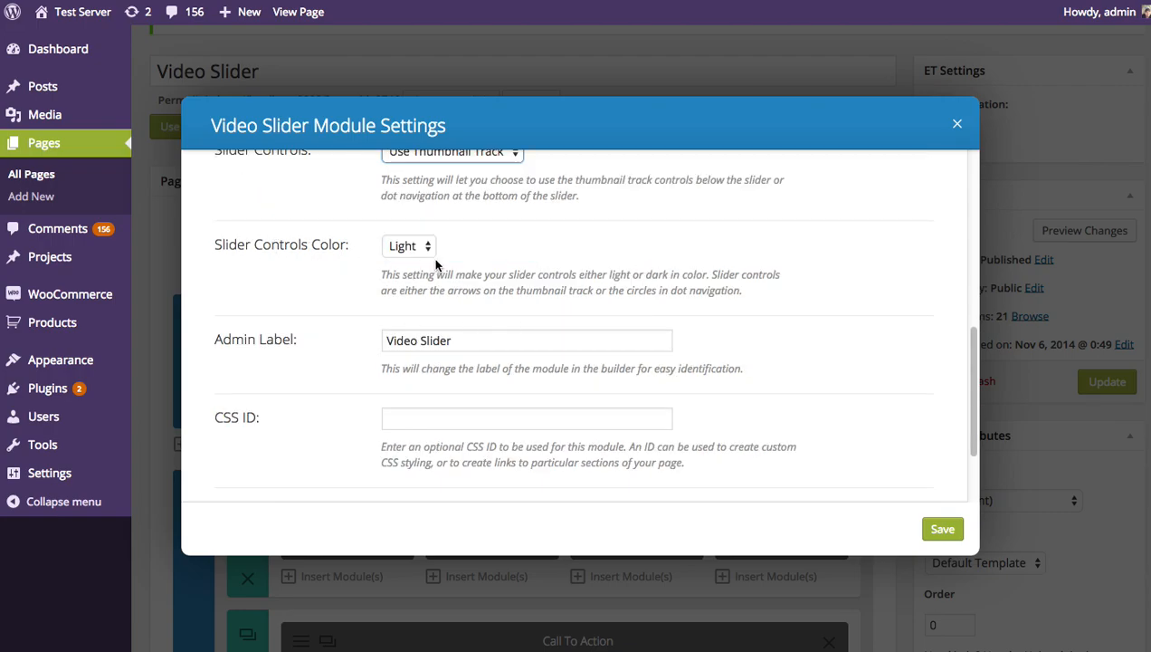
scroll(292, 334, "down", 3)
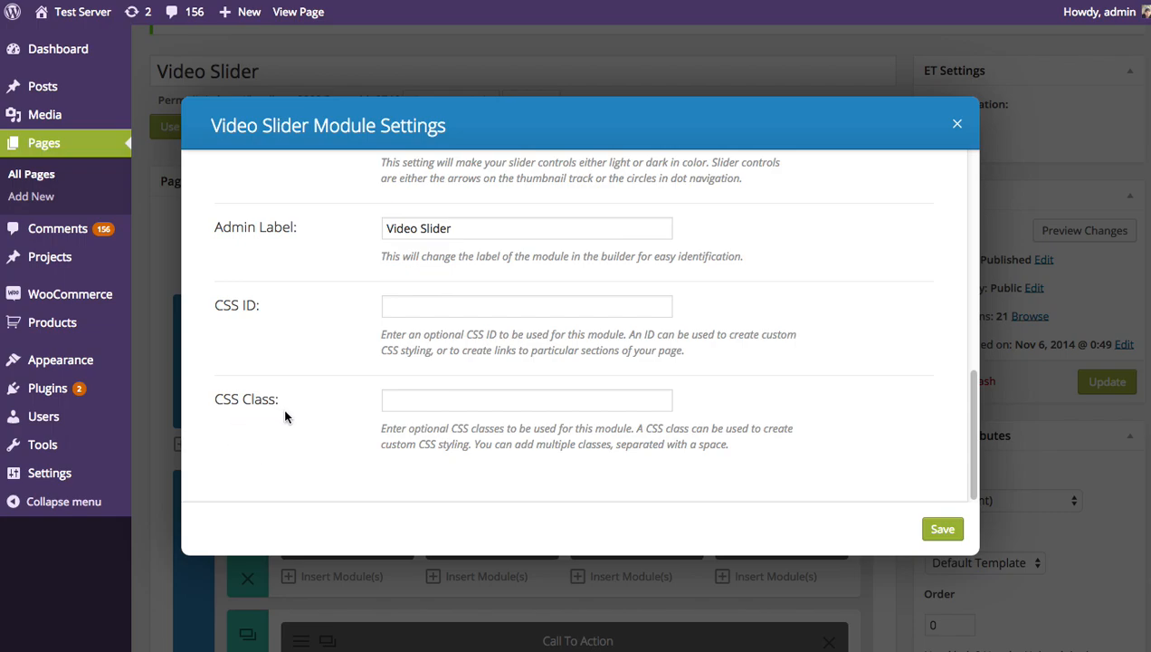
left_click(941, 529)
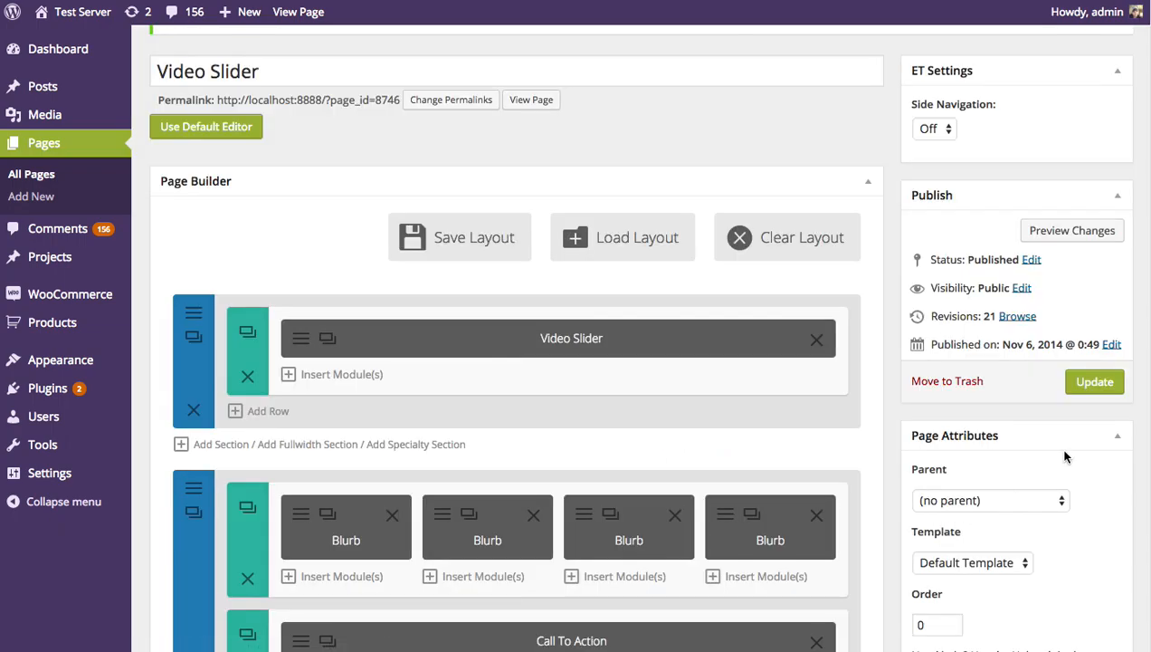
left_click(1096, 383)
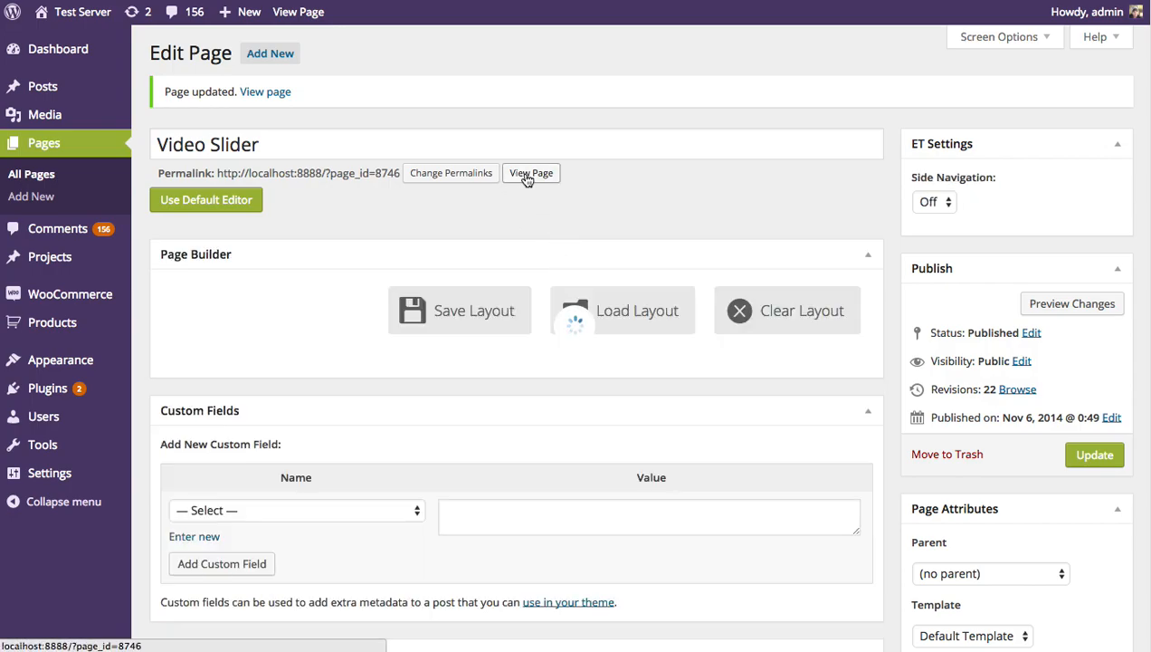
View the published page and test the slider by switching videos with the Divi 2 thumbnail and the previous arrow
left_click(530, 174)
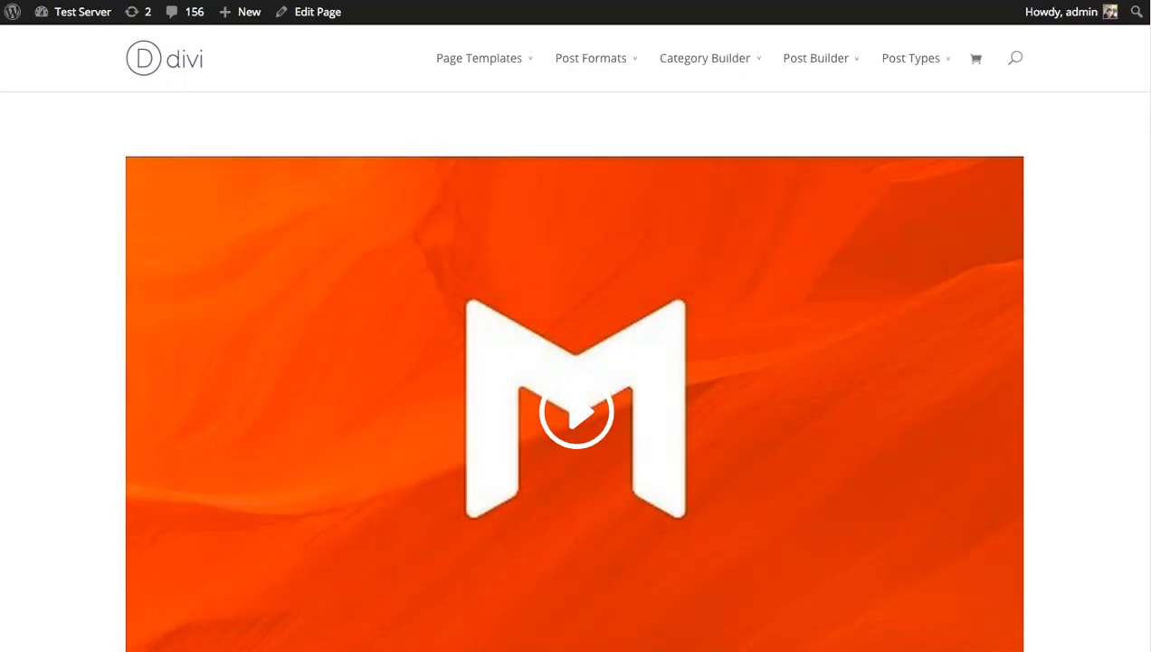
scroll(576, 362, "down", 5)
scroll(576, 362, "up", 3)
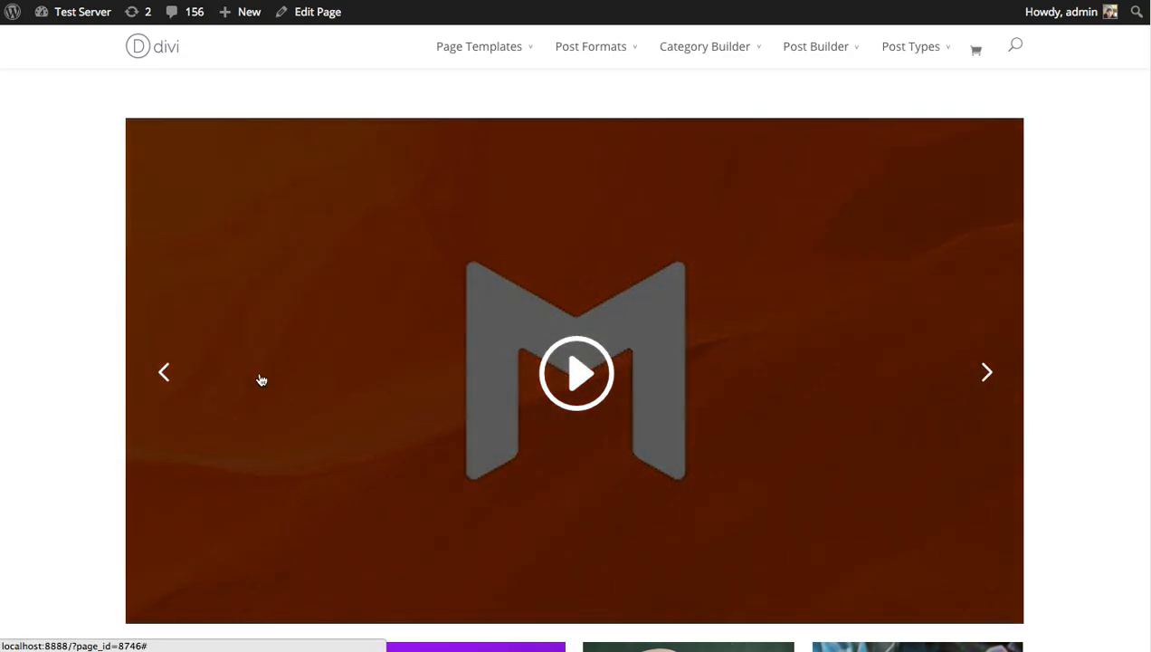
scroll(1101, 366, "down", 3)
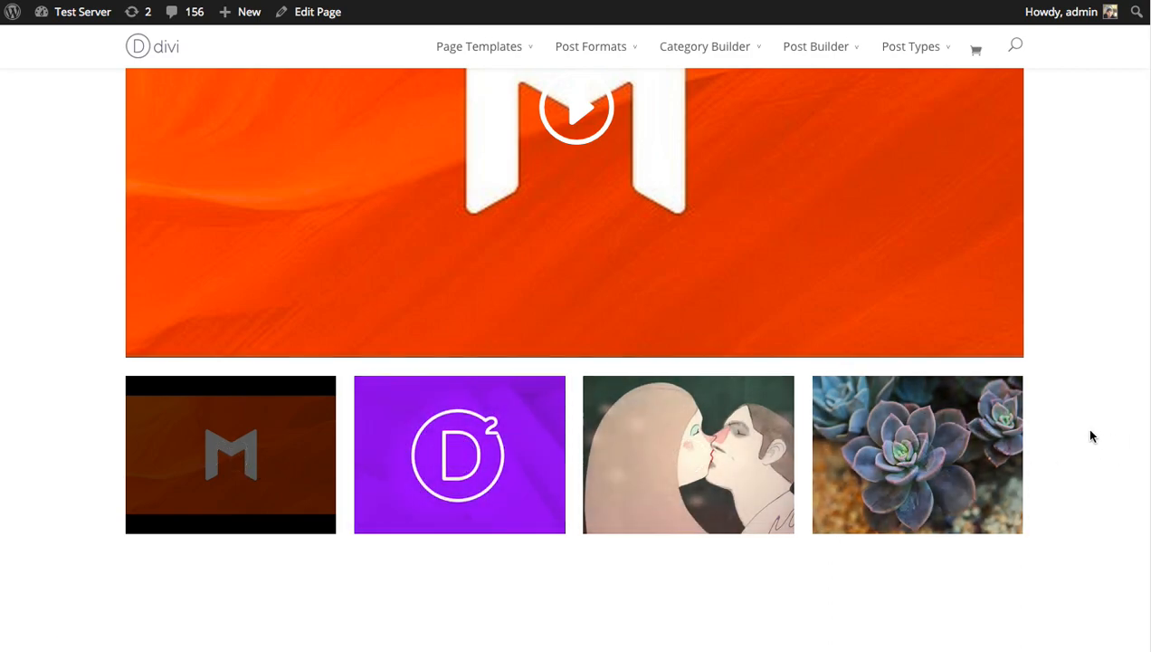
scroll(1091, 436, "up", 2)
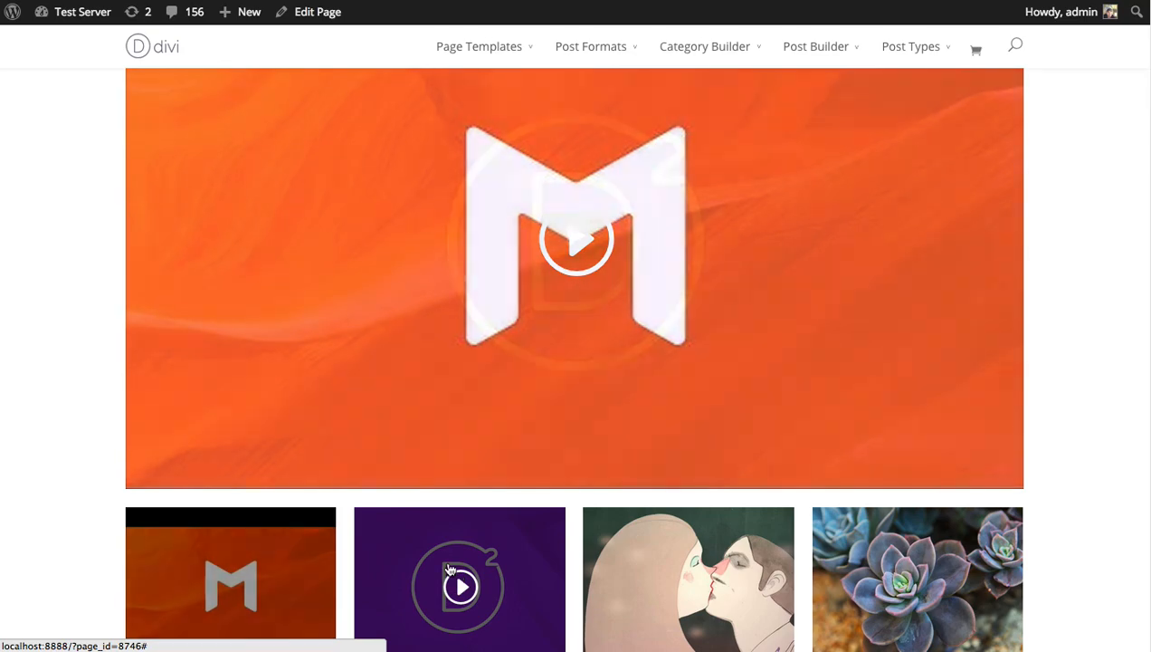
left_click(450, 569)
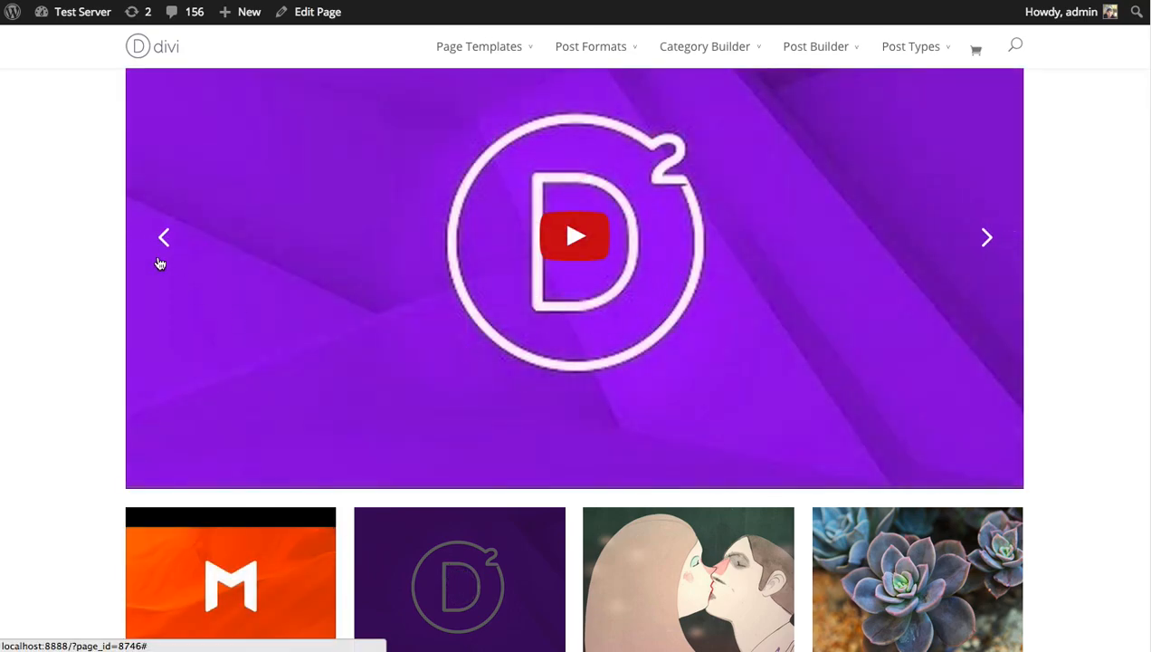
left_click(163, 238)
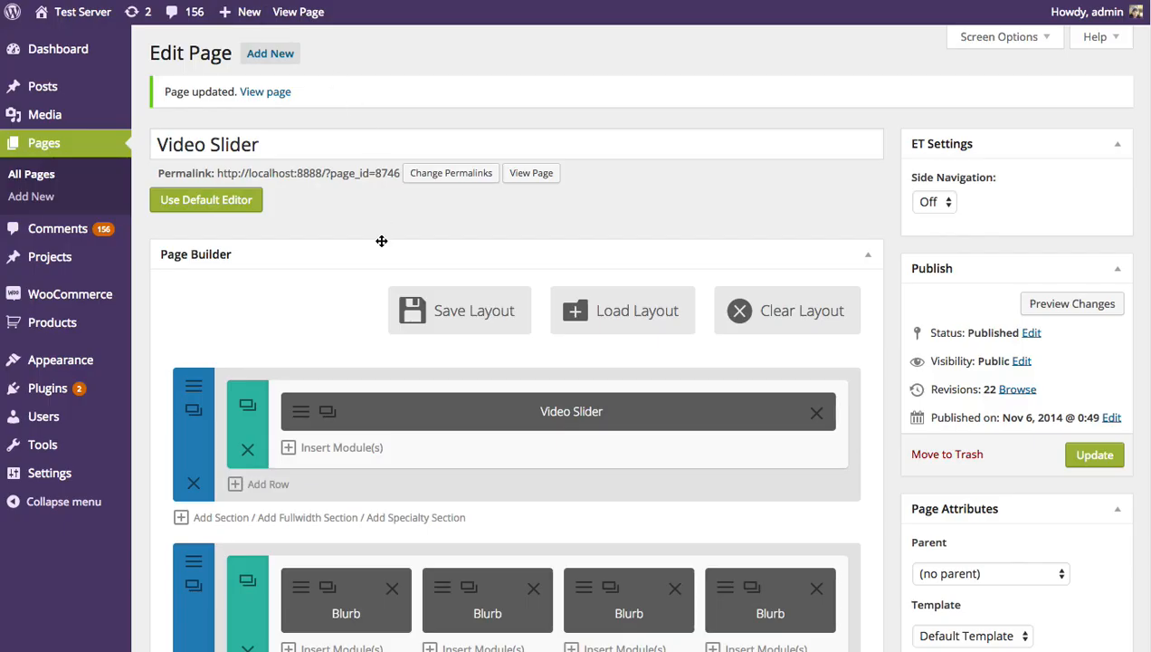
Reopen the Video Slider module's settings and set Display Image Overlays on Main Video to Hide
left_click(301, 412)
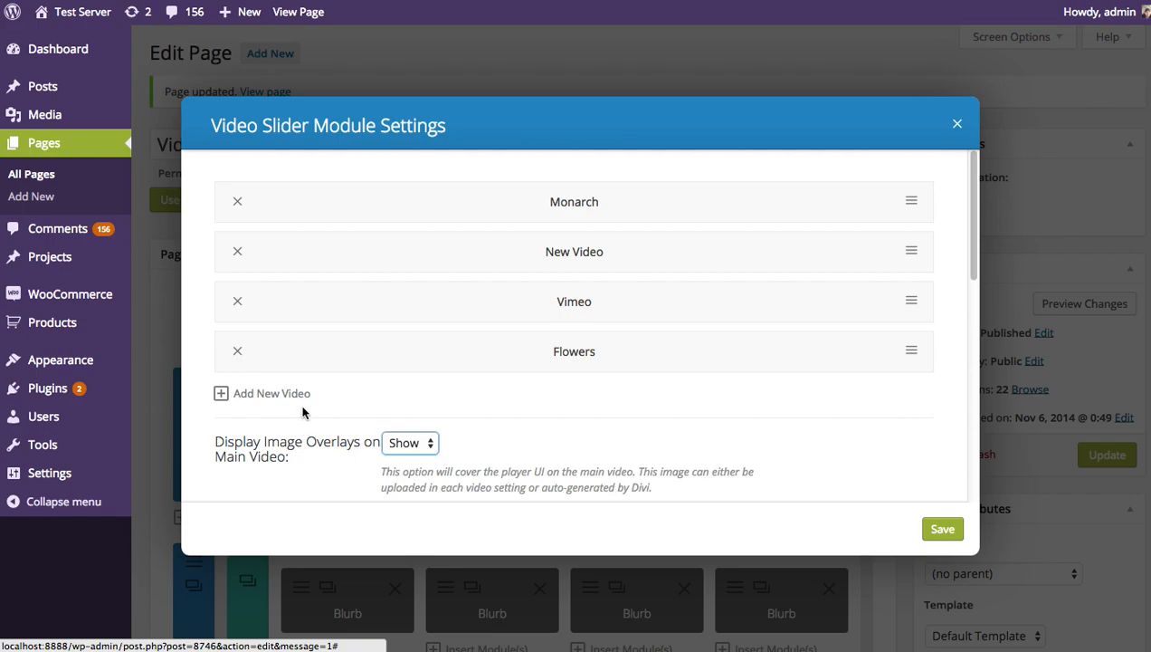
scroll(823, 335, "down", 5)
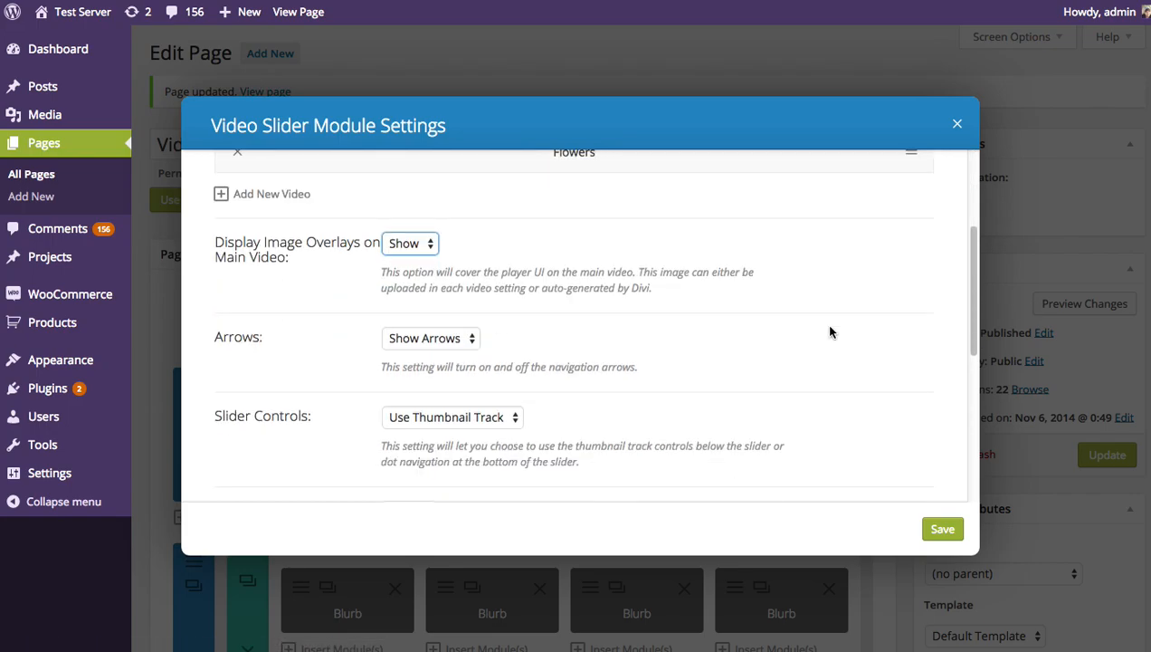
left_click(412, 240)
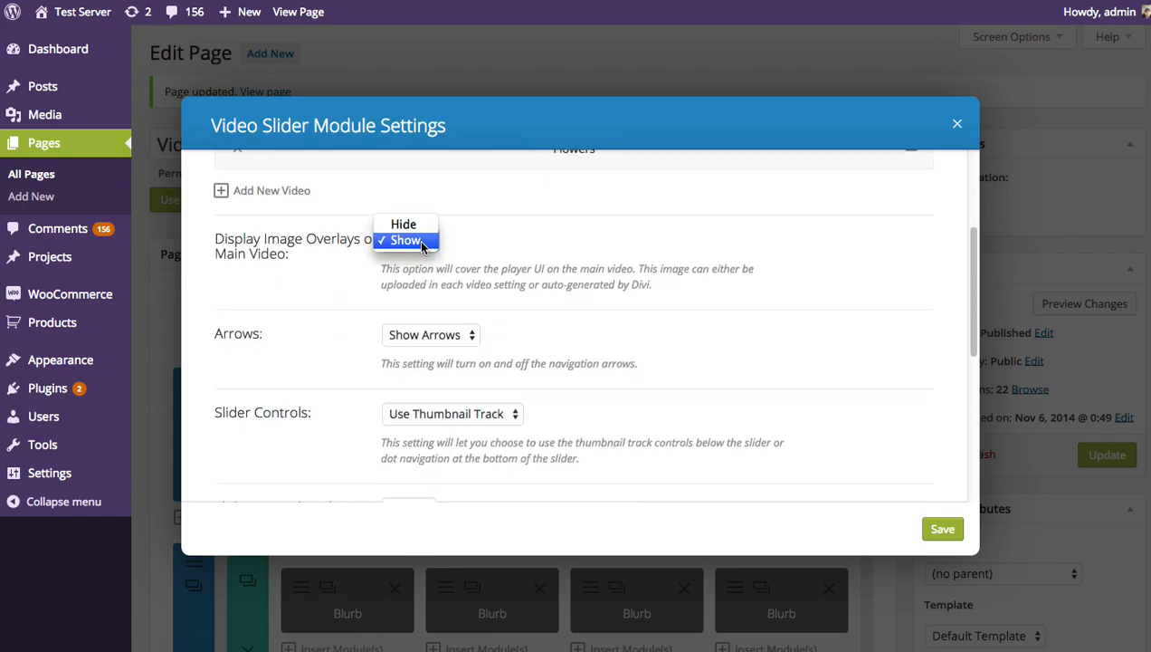
left_click(404, 224)
Set the slider controls to Use Dot Navigation, then save the module settings and update the page
scroll(575, 272, "down", 2)
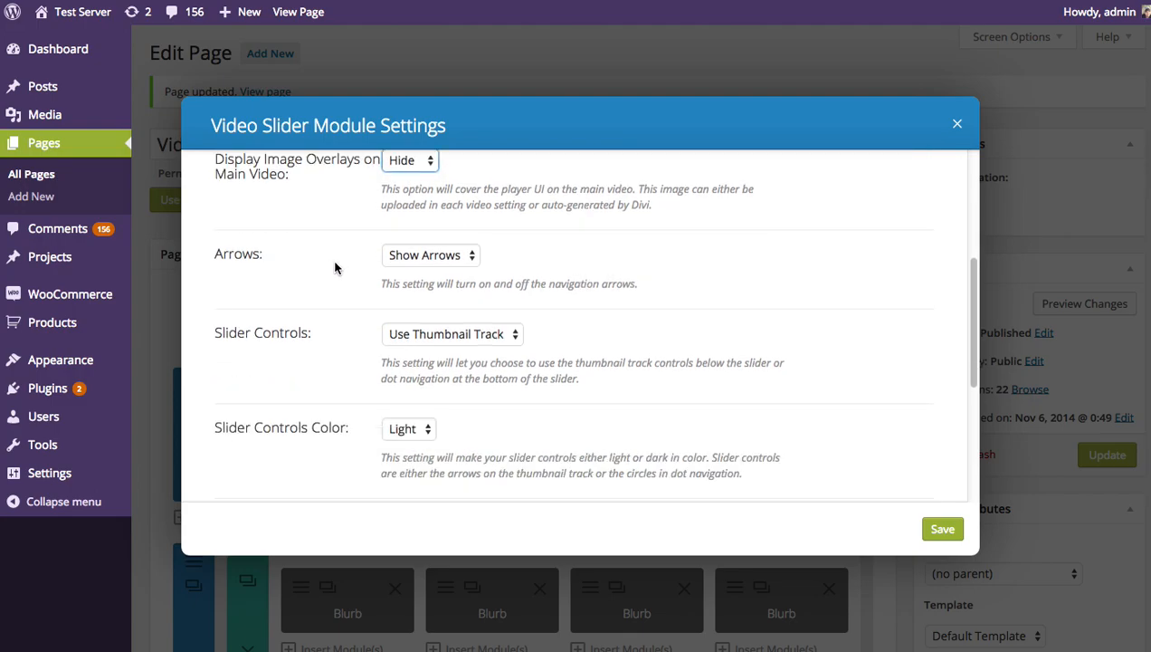
left_click(437, 333)
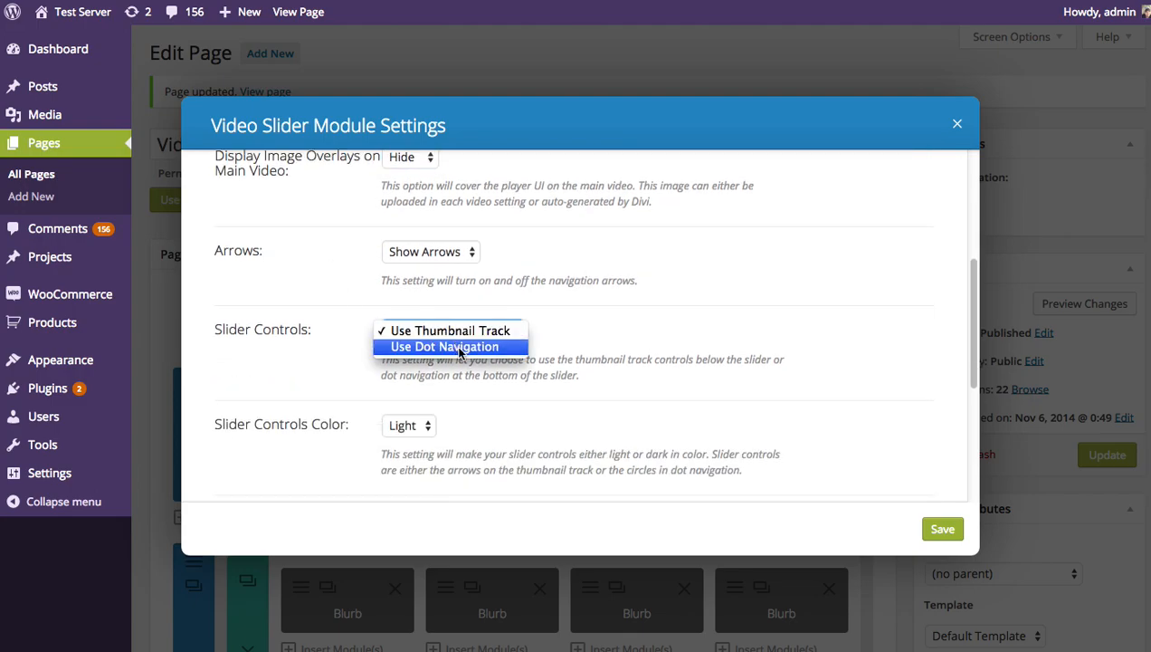
left_click(457, 349)
left_click(943, 528)
left_click(1107, 455)
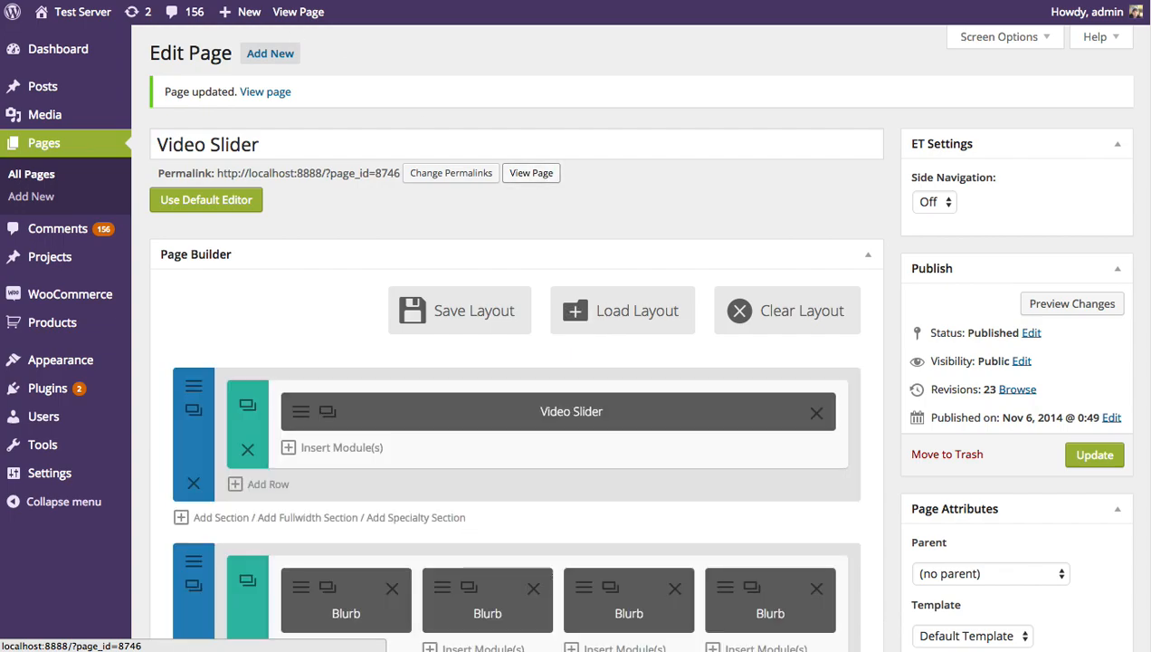
View the published page and play, then pause, the Monarch video in the slider
key("ctrl+Tab")
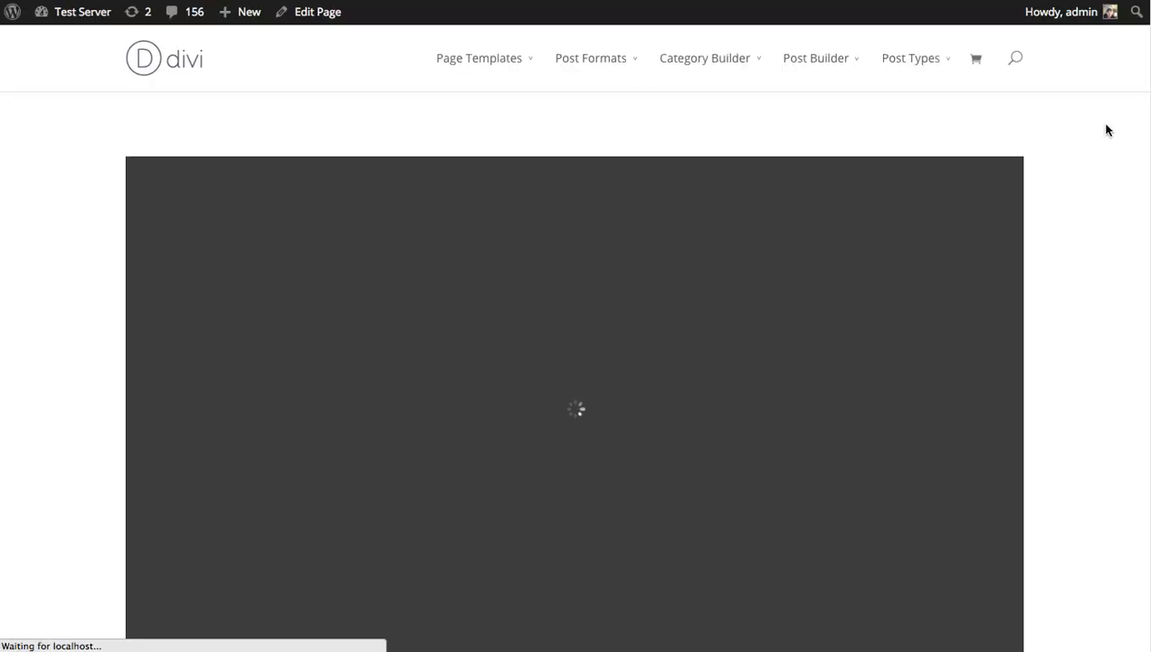
scroll(575, 362, "down", 2)
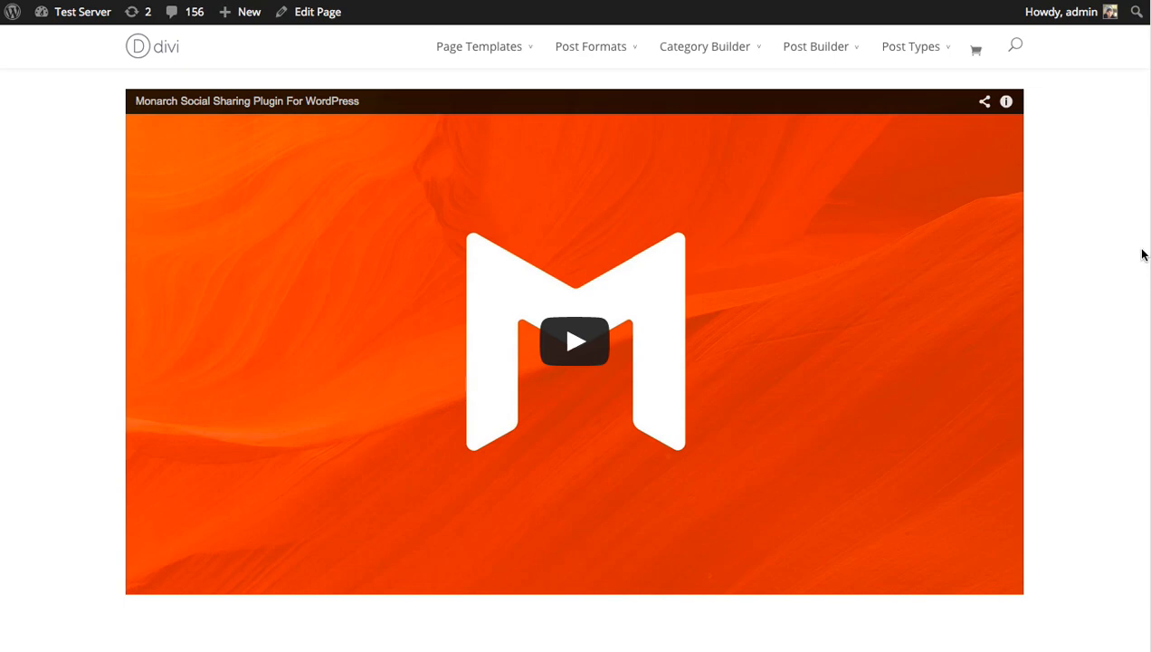
left_click(575, 341)
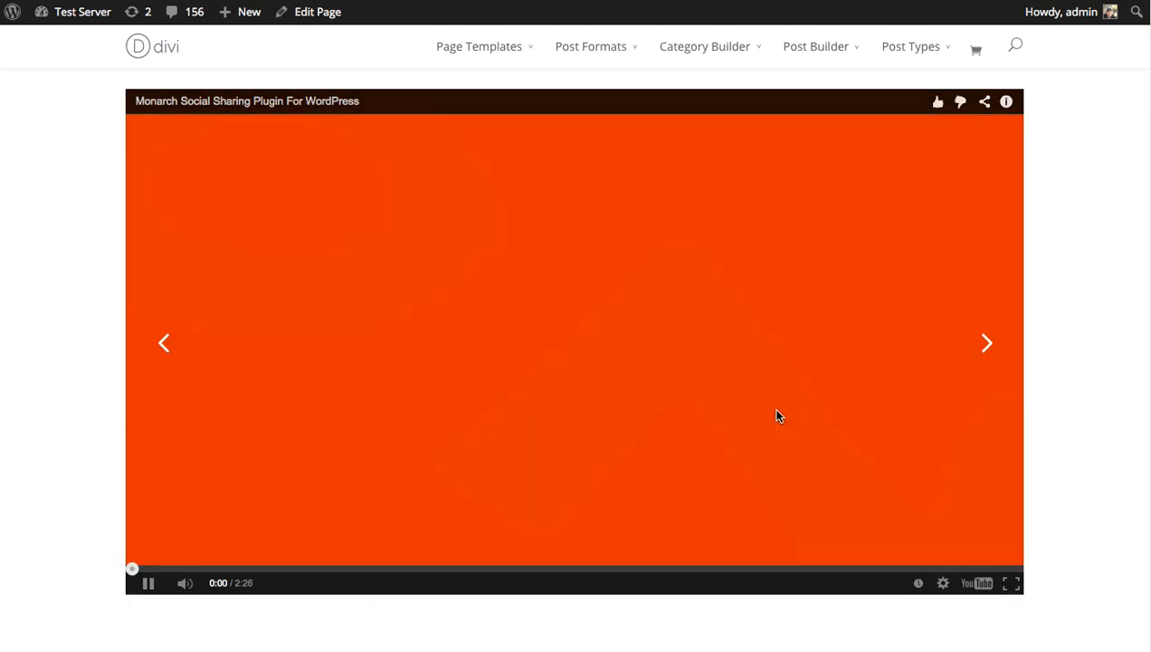
left_click(147, 584)
scroll(61, 328, "down", 5)
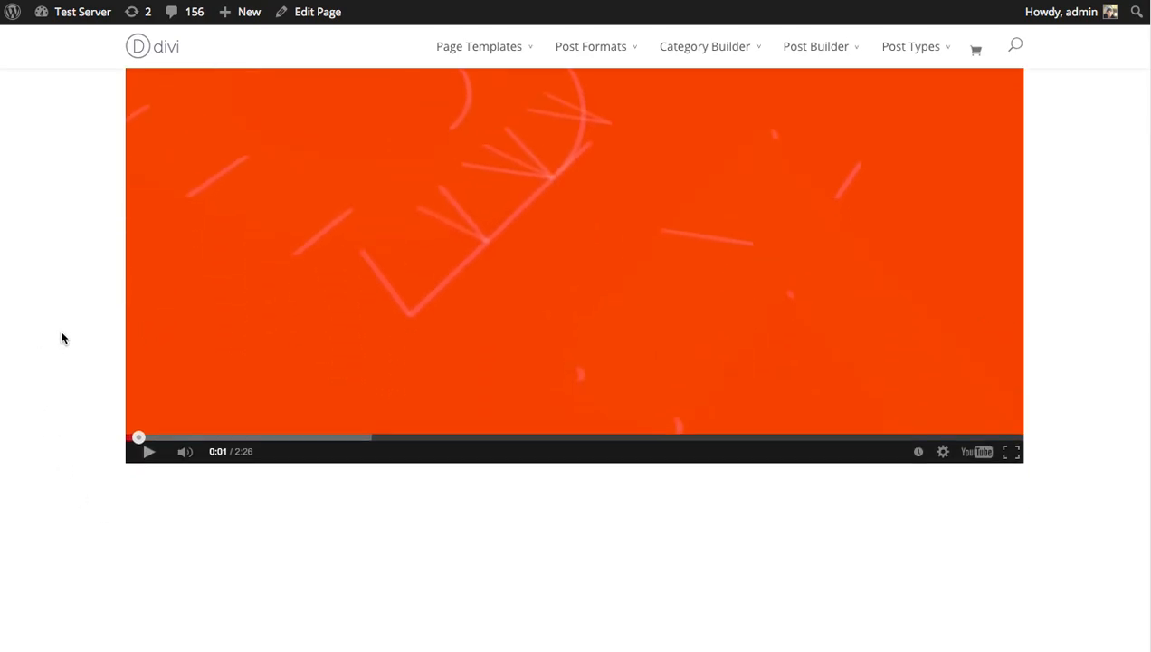
scroll(715, 440, "up", 5)
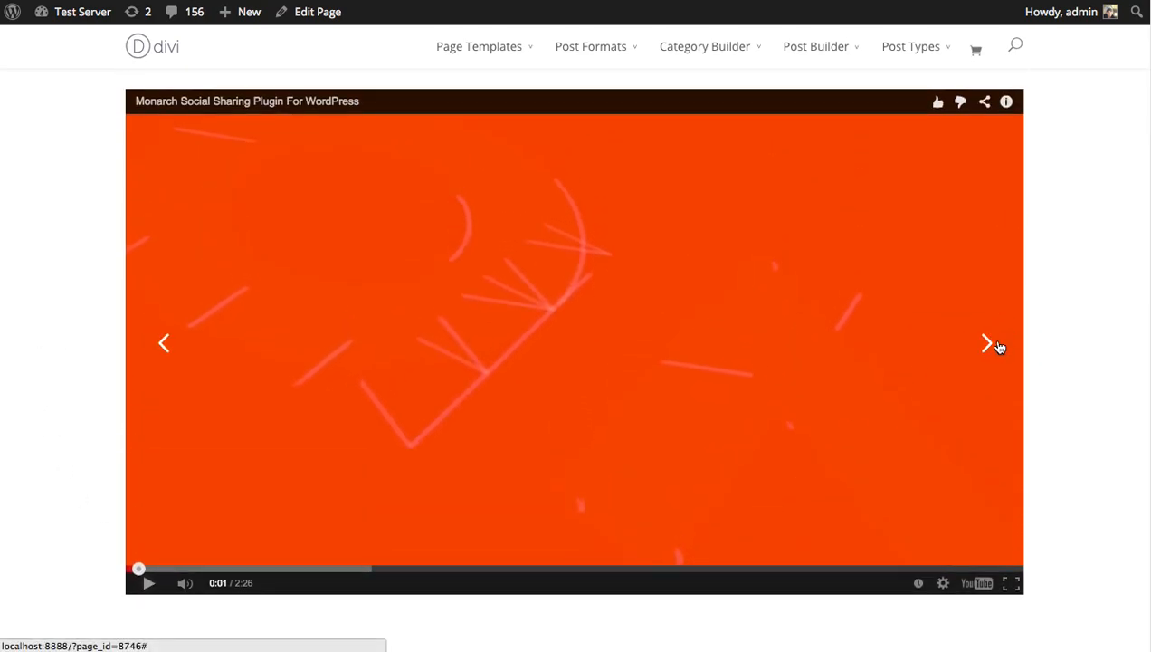
Advance the slider to the next video with its arrow and examine the area beneath it for the slider controls
left_click(987, 342)
scroll(712, 563, "down", 3)
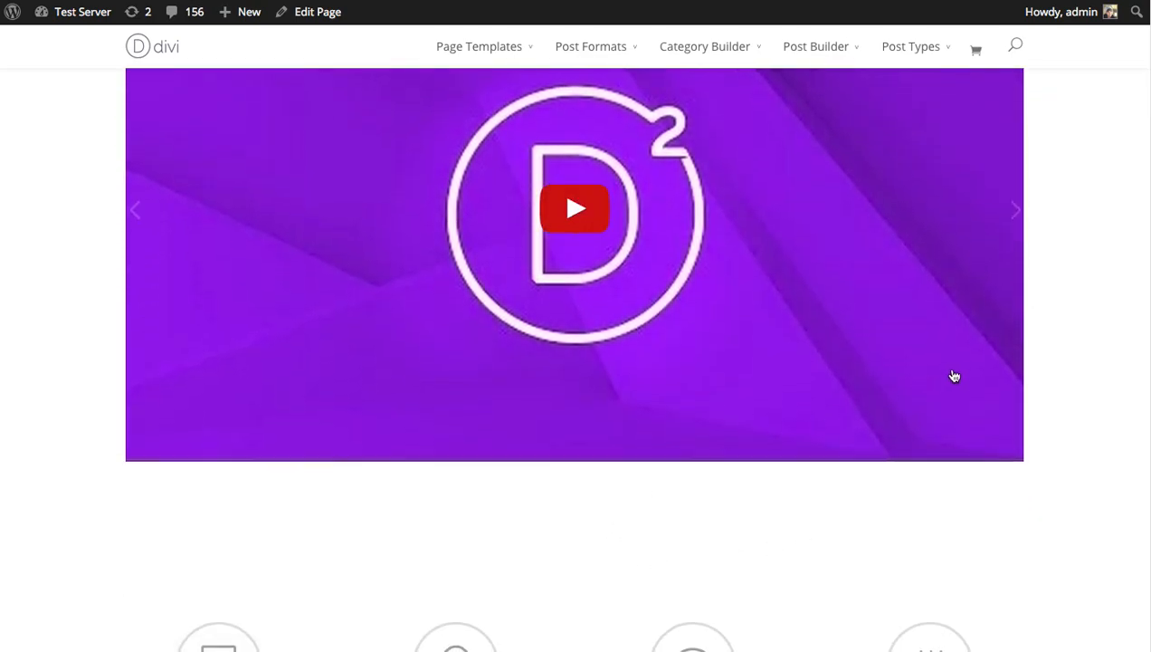
scroll(968, 378, "up", 3)
scroll(1032, 362, "up", 2)
scroll(1033, 357, "down", 2)
scroll(1034, 349, "up", 2)
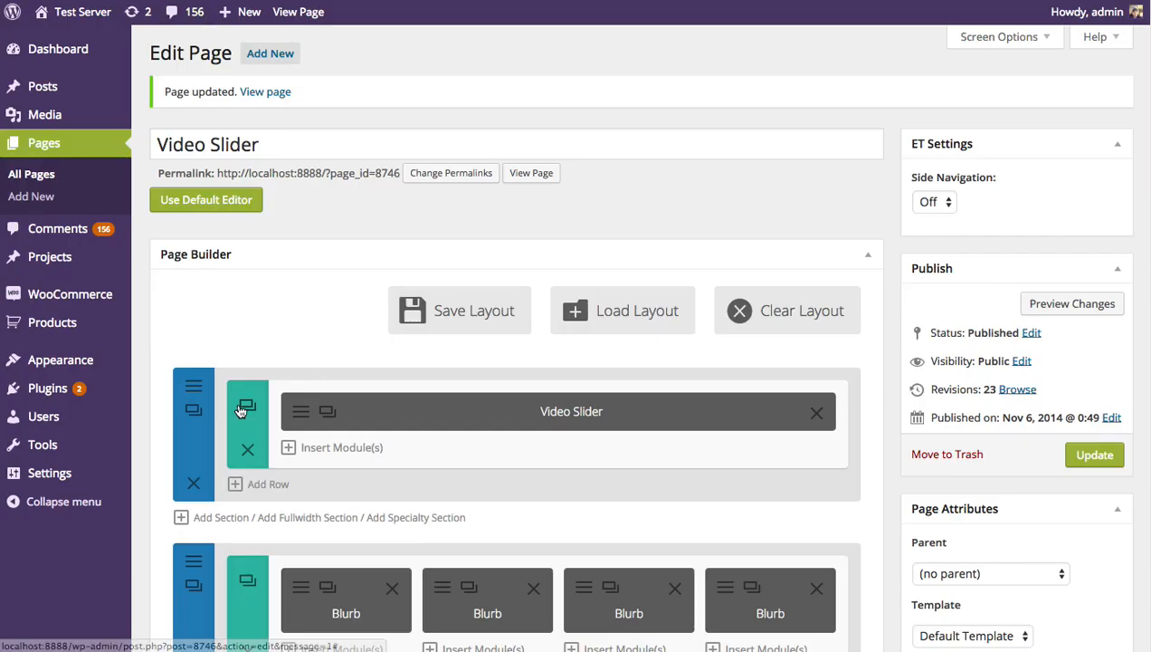
Set the Video Slider module's Slider Controls Color to Dark, save the module settings and update the page
left_click(299, 412)
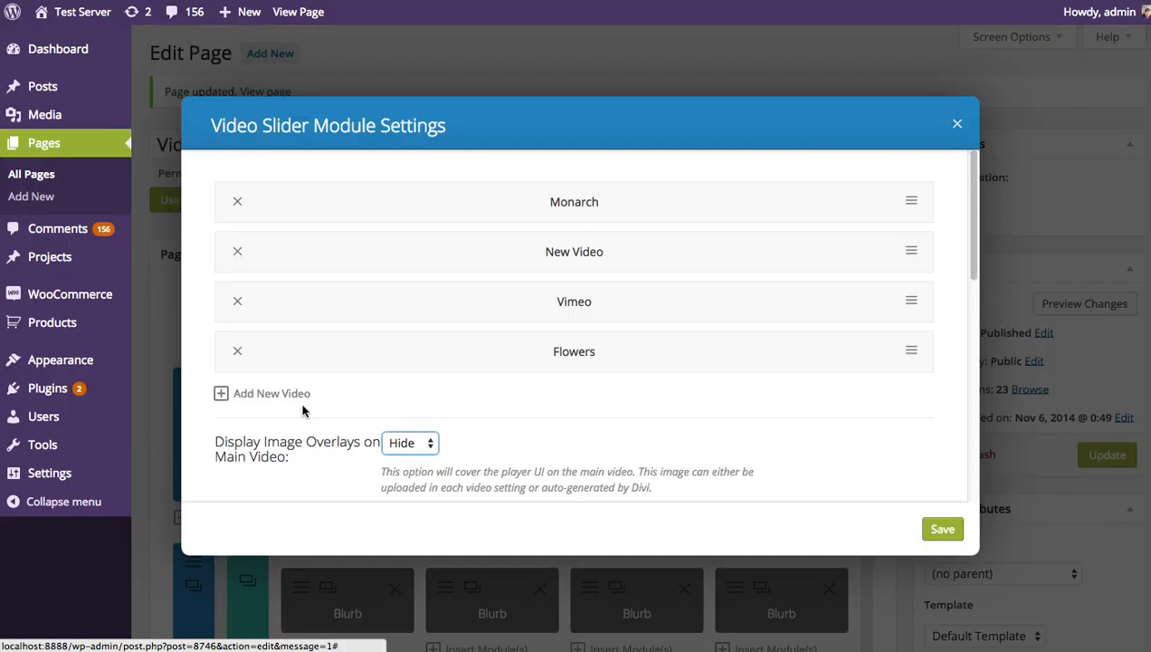
left_click_drag(973, 213, 978, 352)
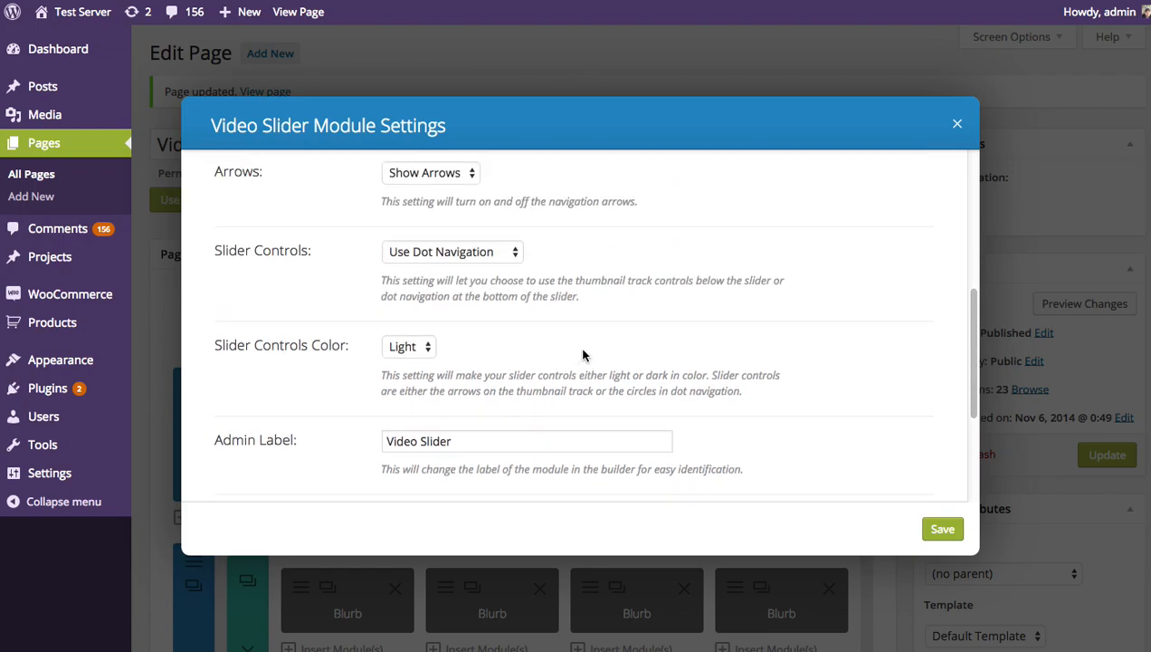
left_click(400, 347)
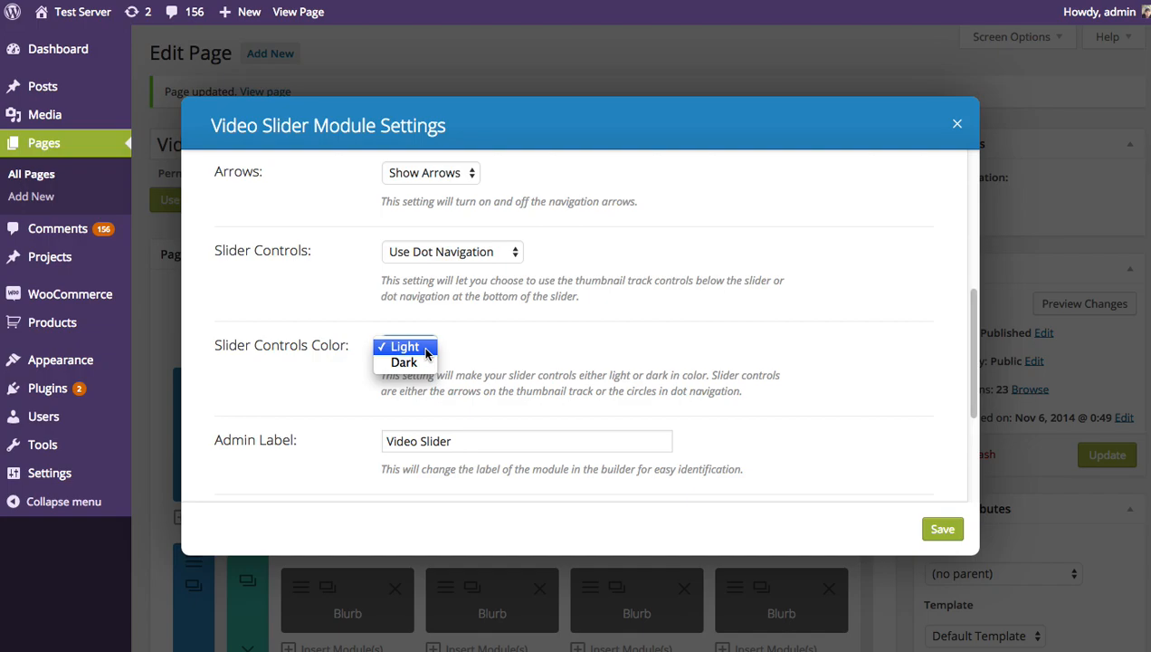
left_click(404, 363)
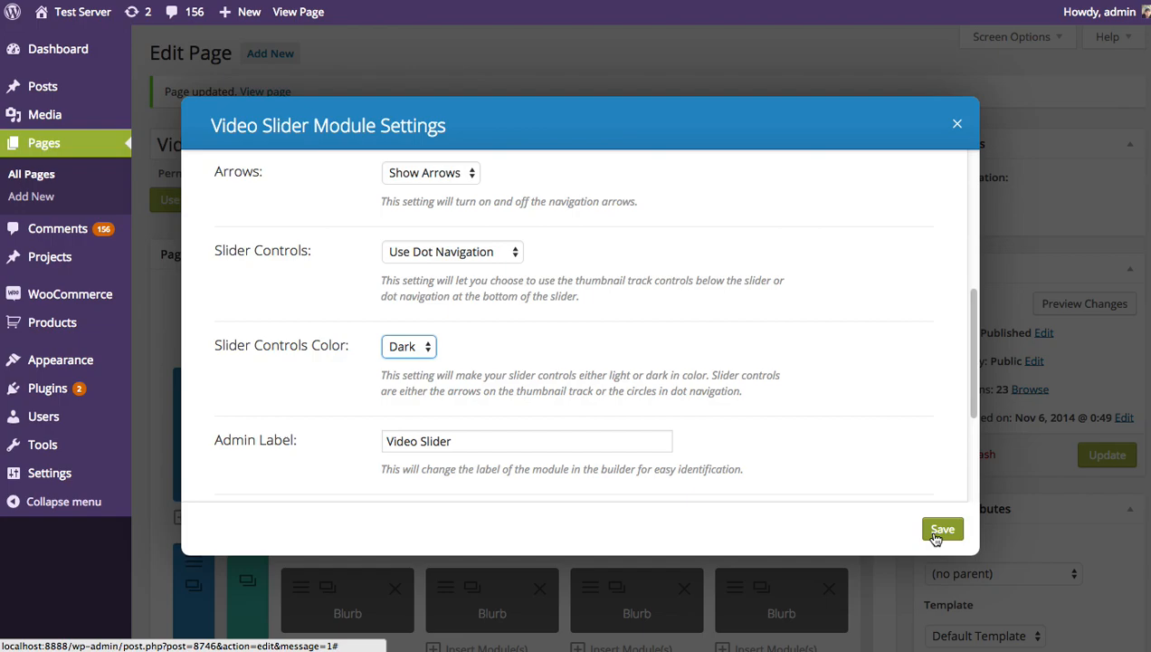
left_click(937, 534)
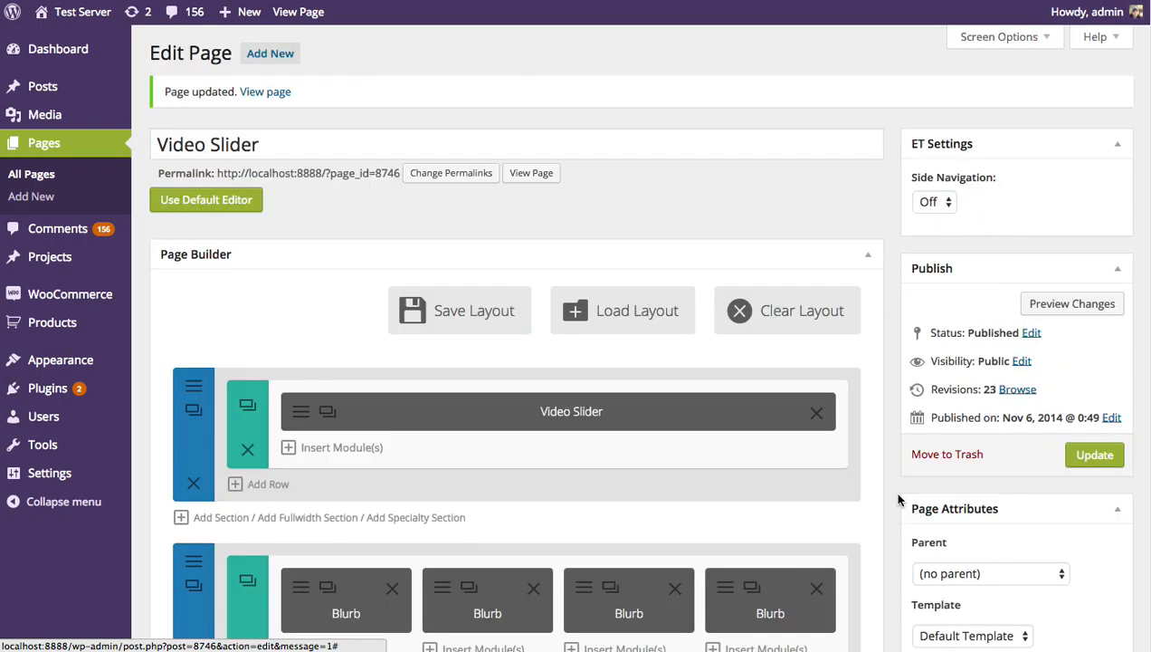
left_click(1095, 455)
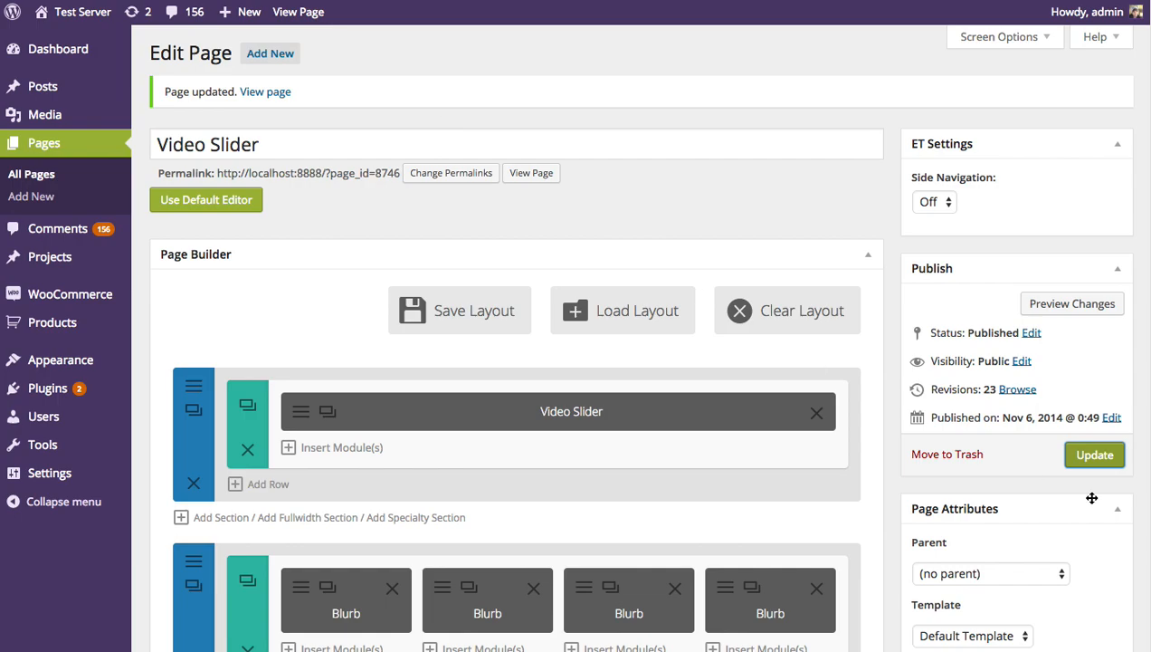
left_click(1095, 455)
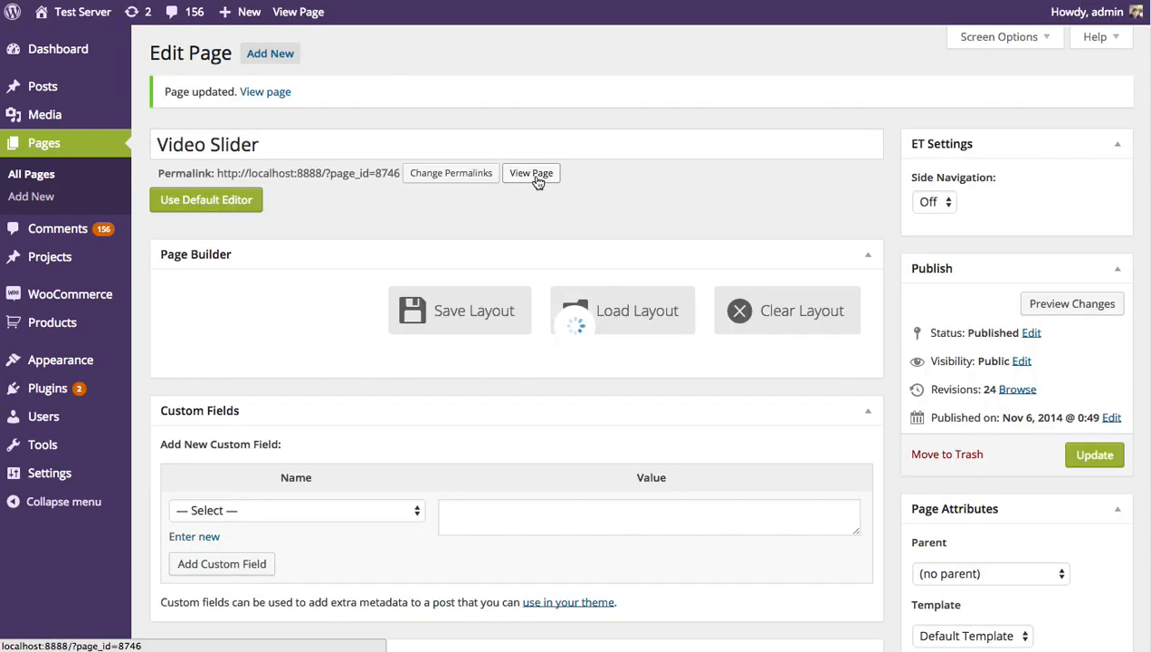
View the updated page and test the dot navigation by switching to the second, fourth and second videos
left_click(537, 179)
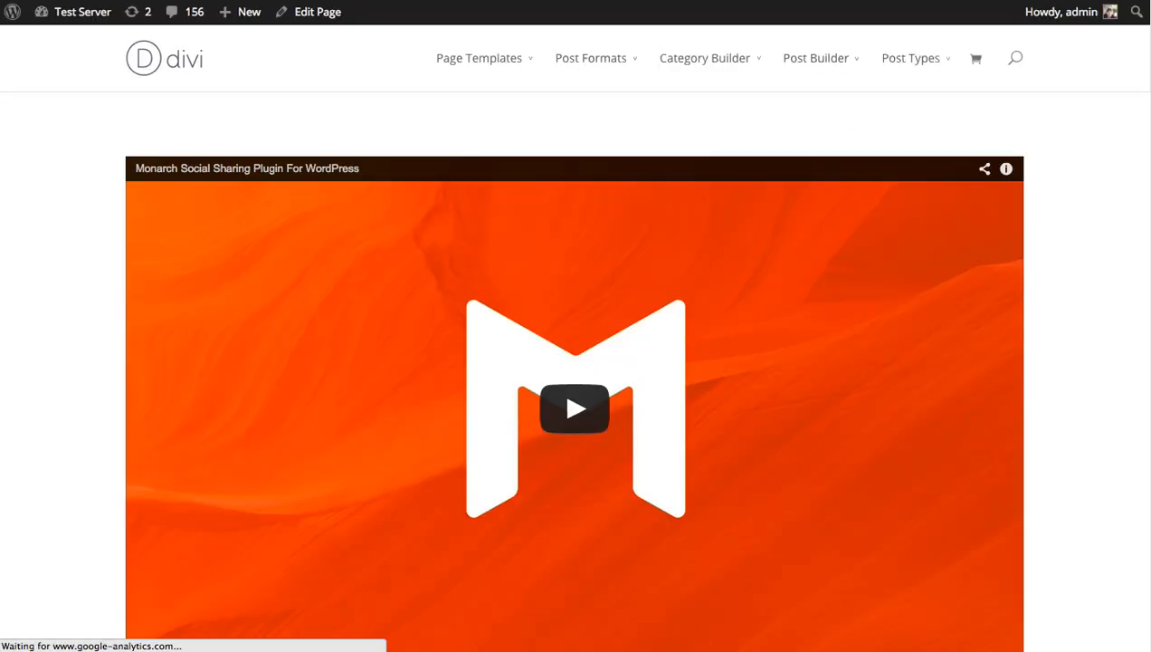
scroll(644, 578, "down", 3)
left_click(567, 478)
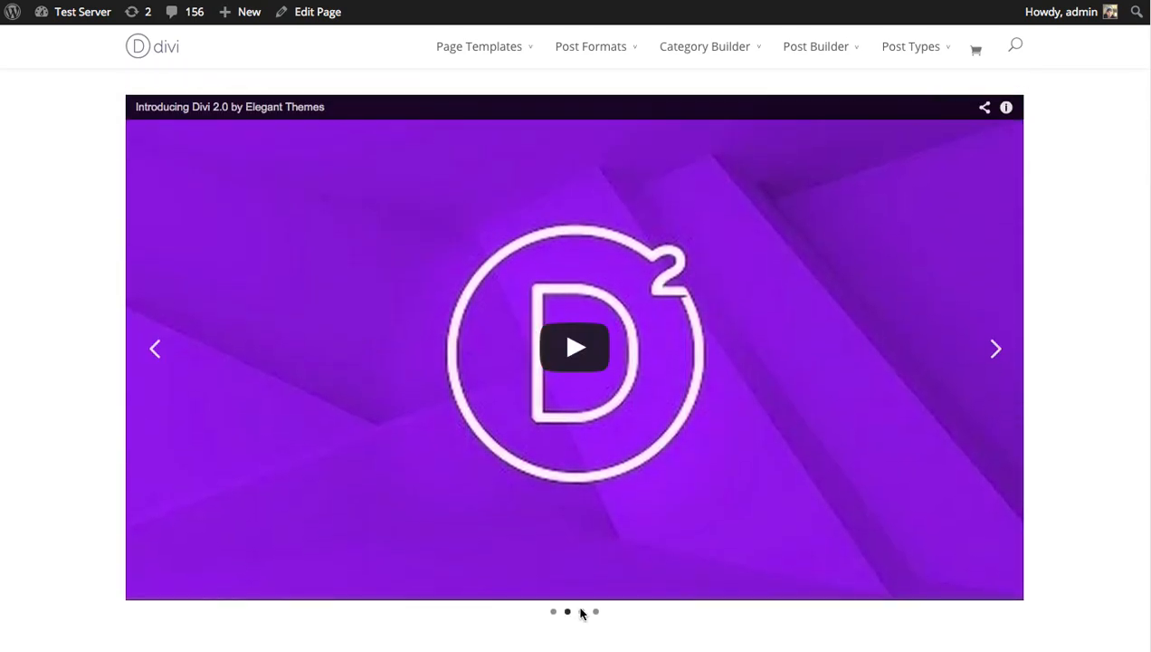
left_click(596, 613)
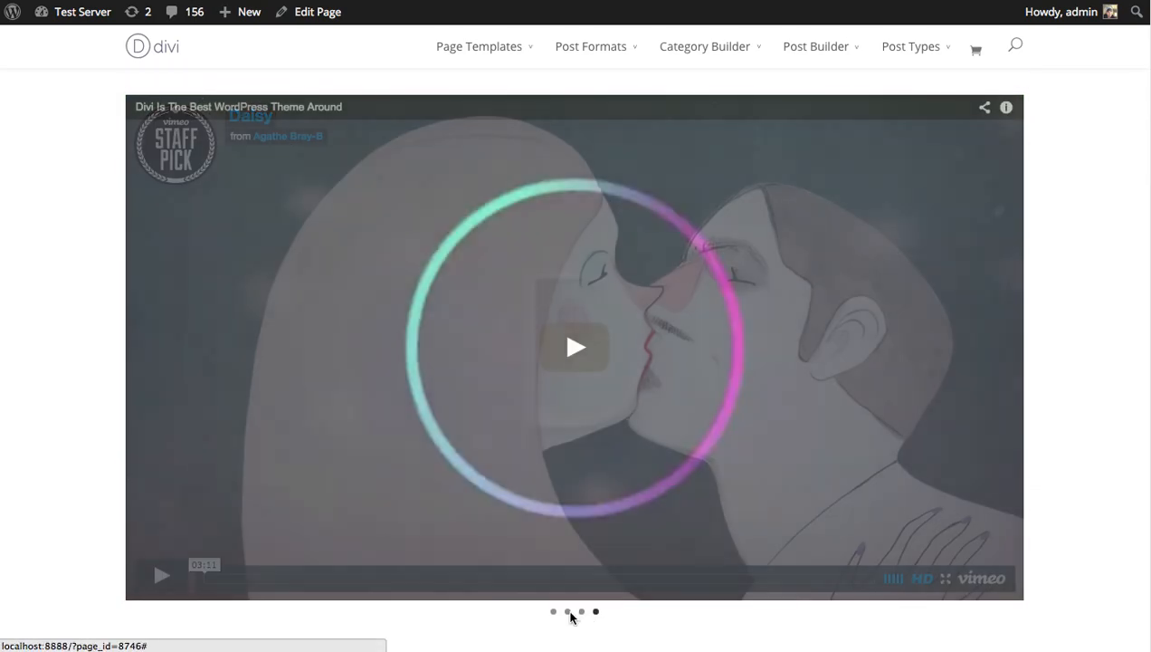
left_click(569, 613)
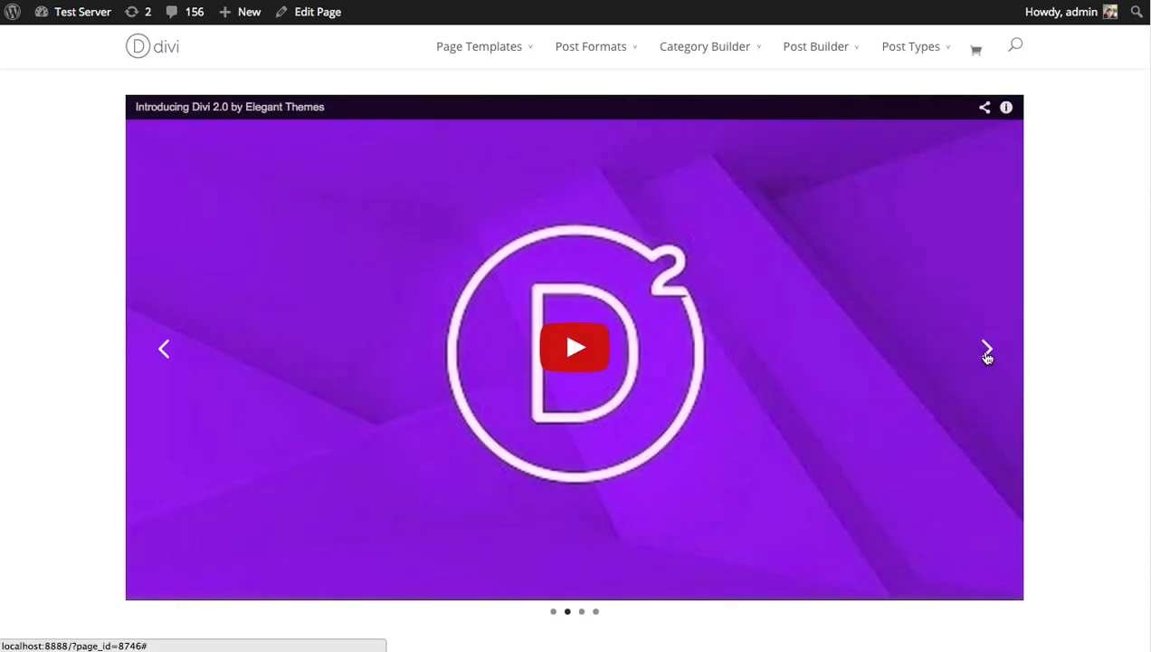
Cycle forward through the slider's videos with the next arrow, stopping on the Vimeo video, and look over the slider
left_click(988, 351)
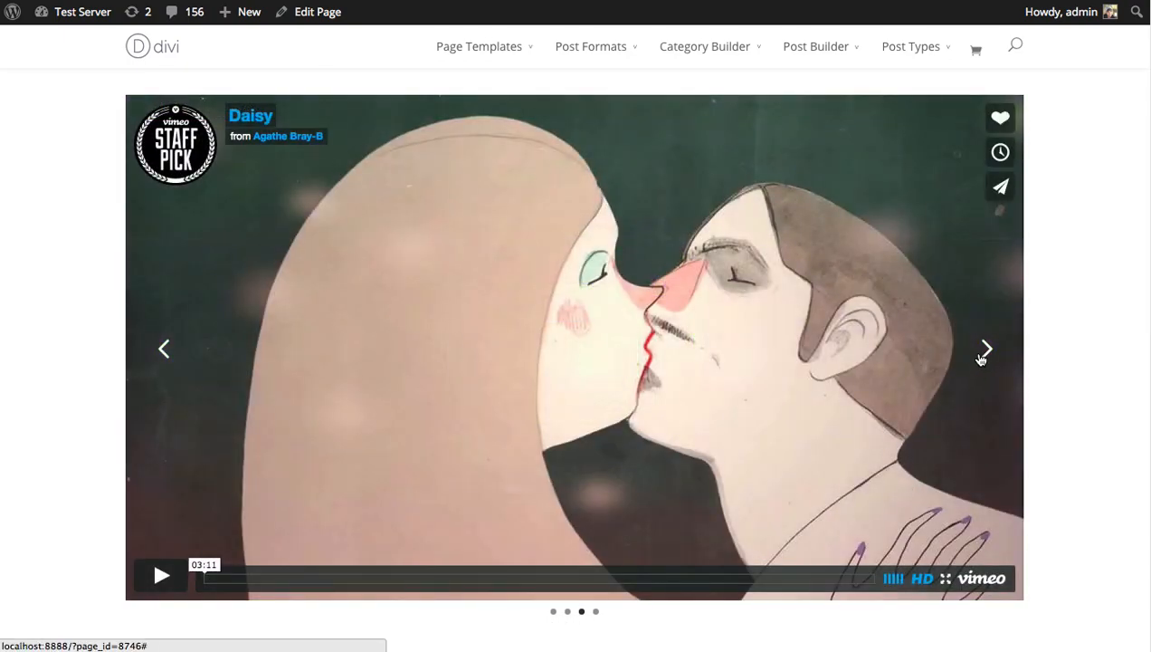
left_click(988, 352)
left_click(988, 351)
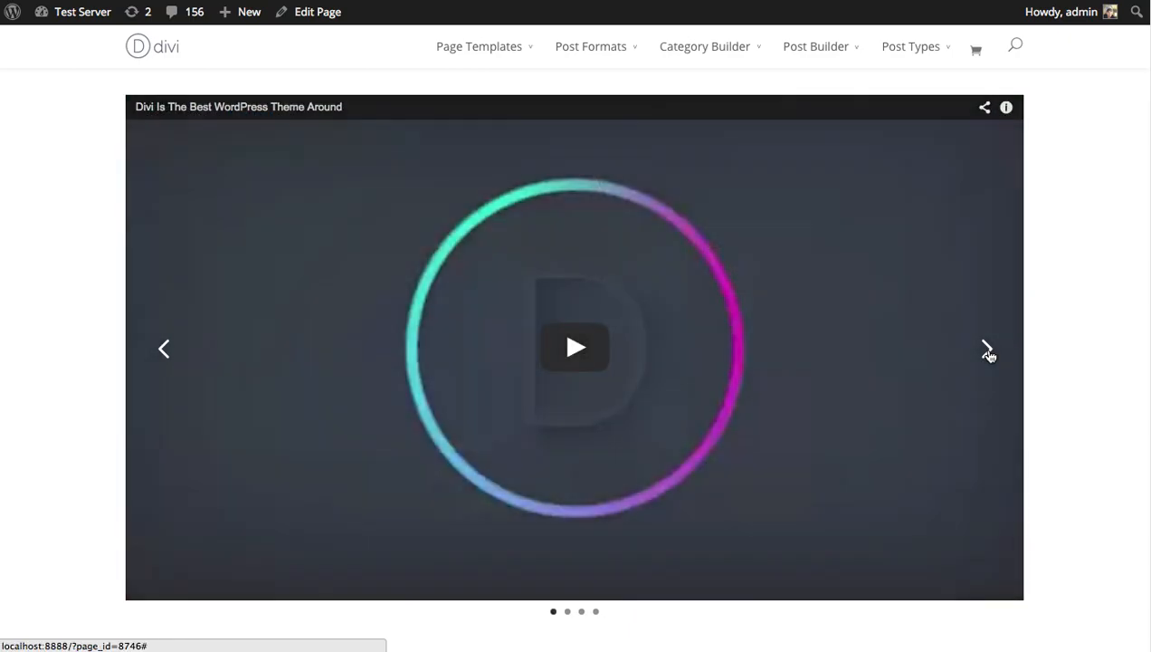
left_click(987, 351)
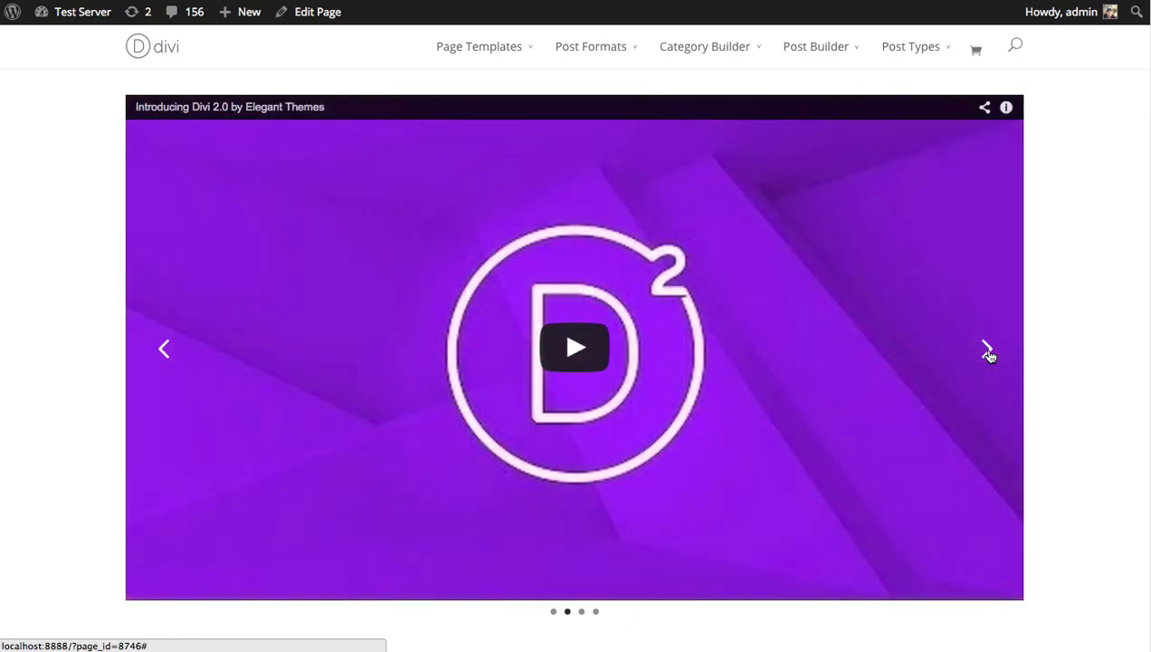
left_click(987, 351)
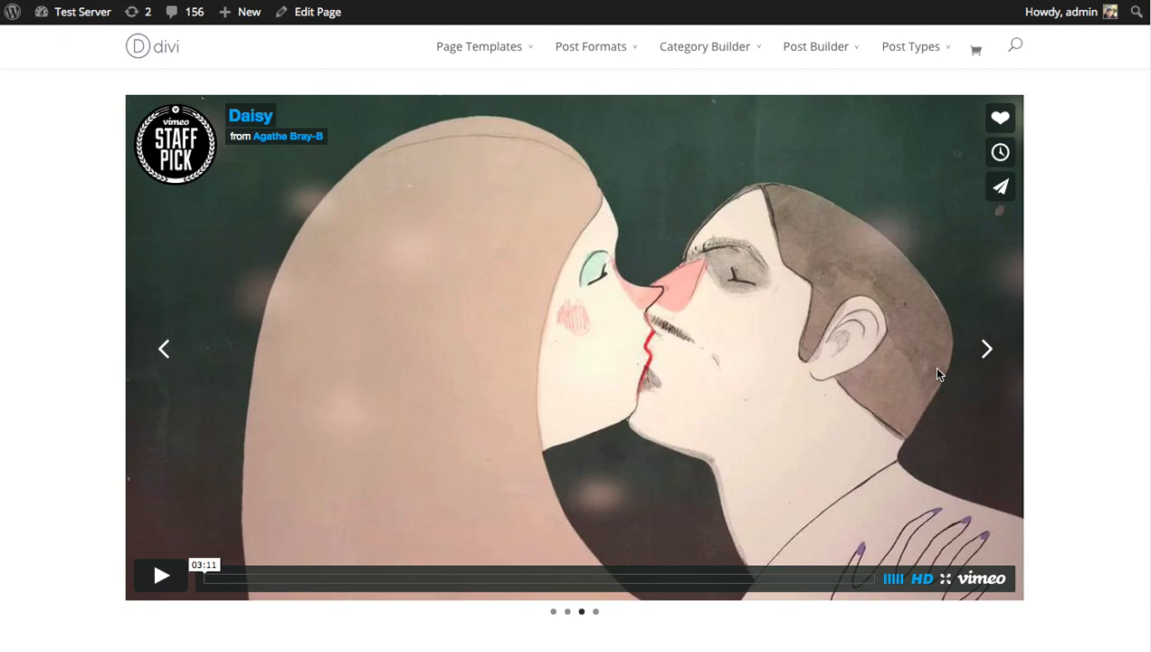
scroll(1091, 261, "down", 3)
scroll(1093, 265, "up", 3)
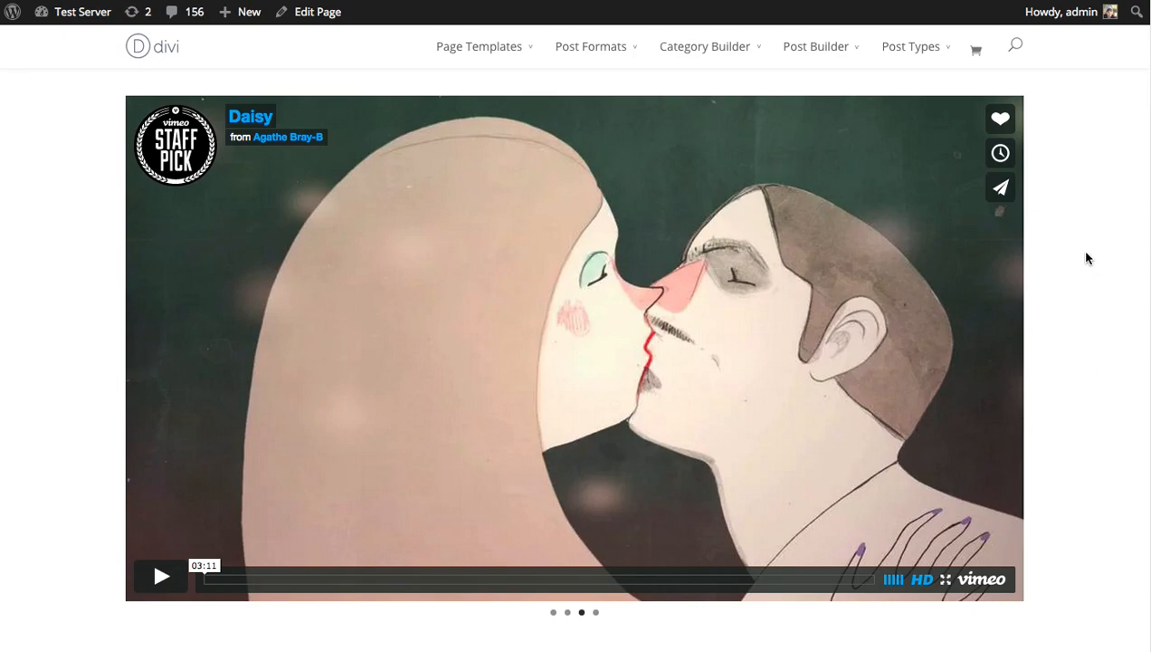